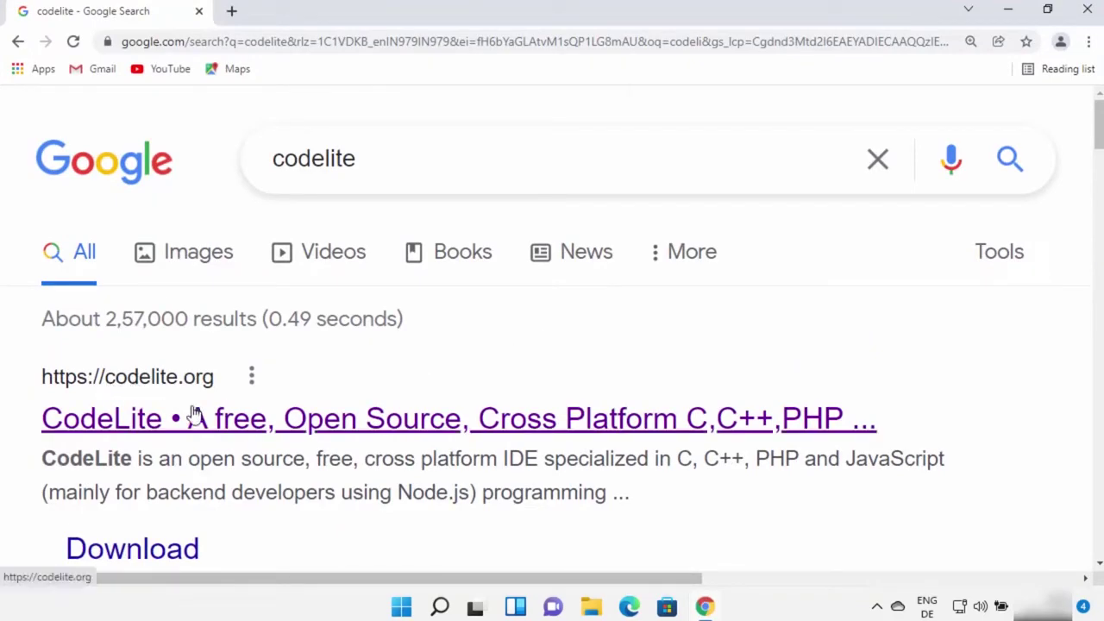
Step: Download the 64-bit Windows installer of the CodeLite 15.0.7 weekly build from codelite.org, skipping the donation
left_click(249, 434)
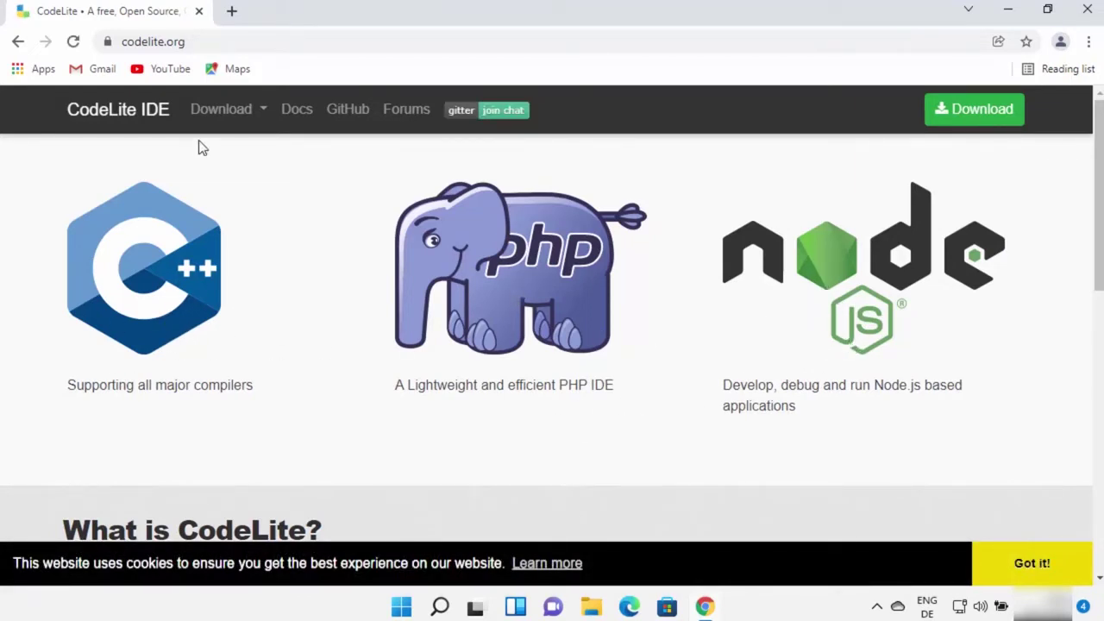
left_click(229, 118)
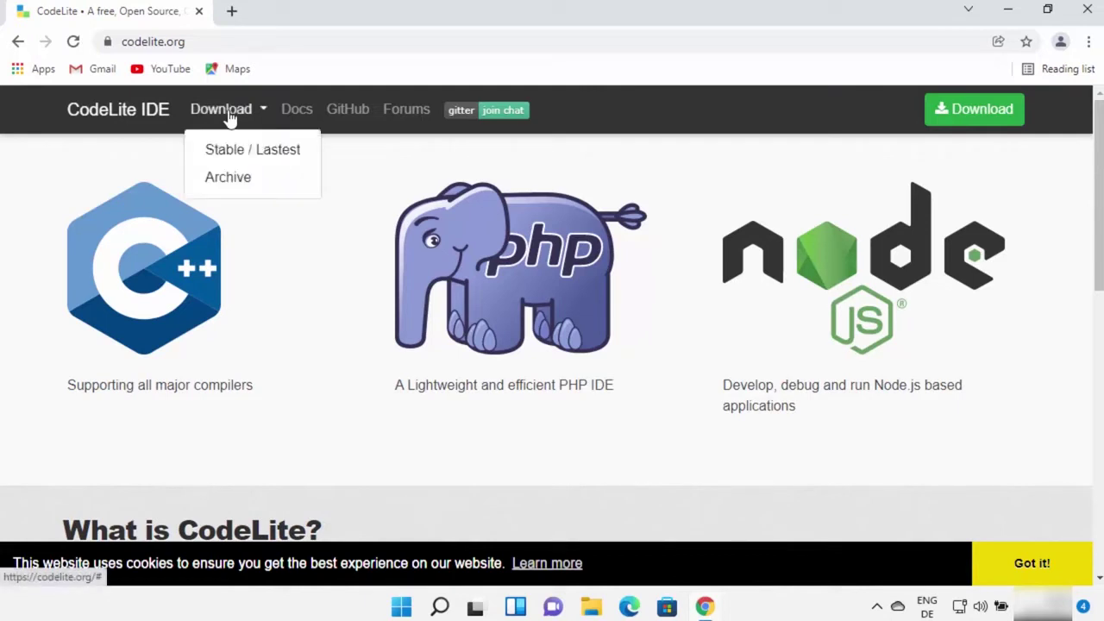
left_click(980, 121)
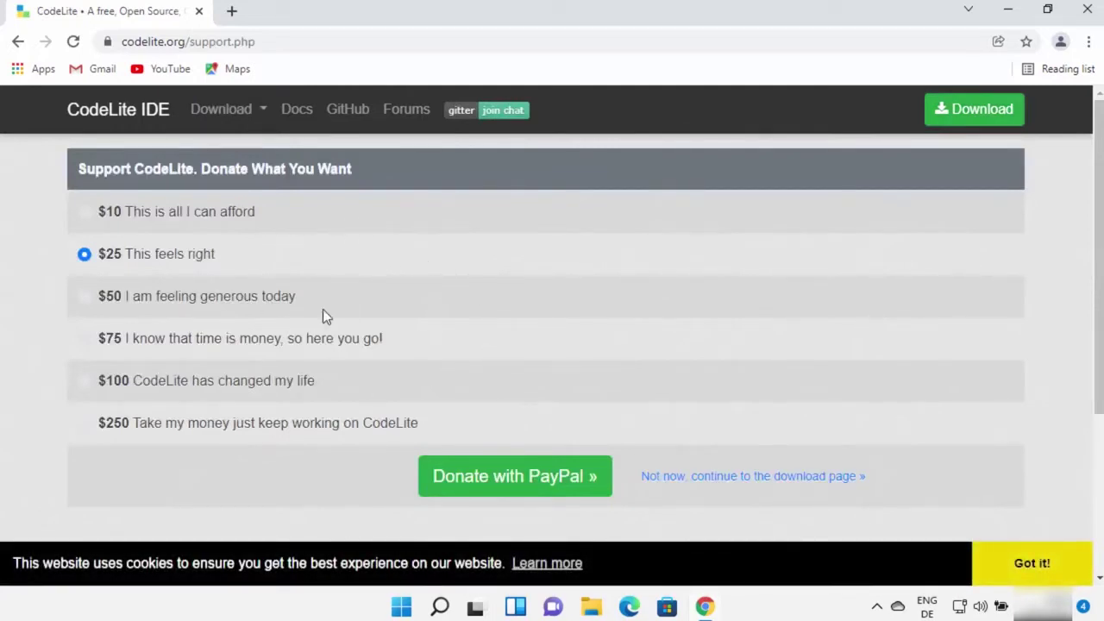
left_click(683, 485)
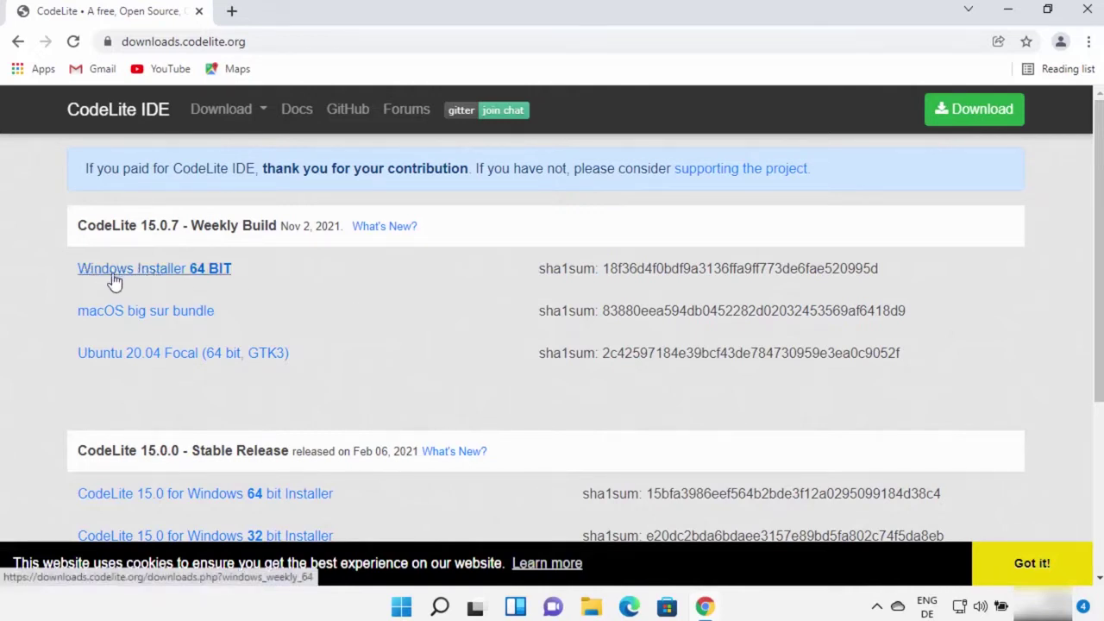
left_click(161, 279)
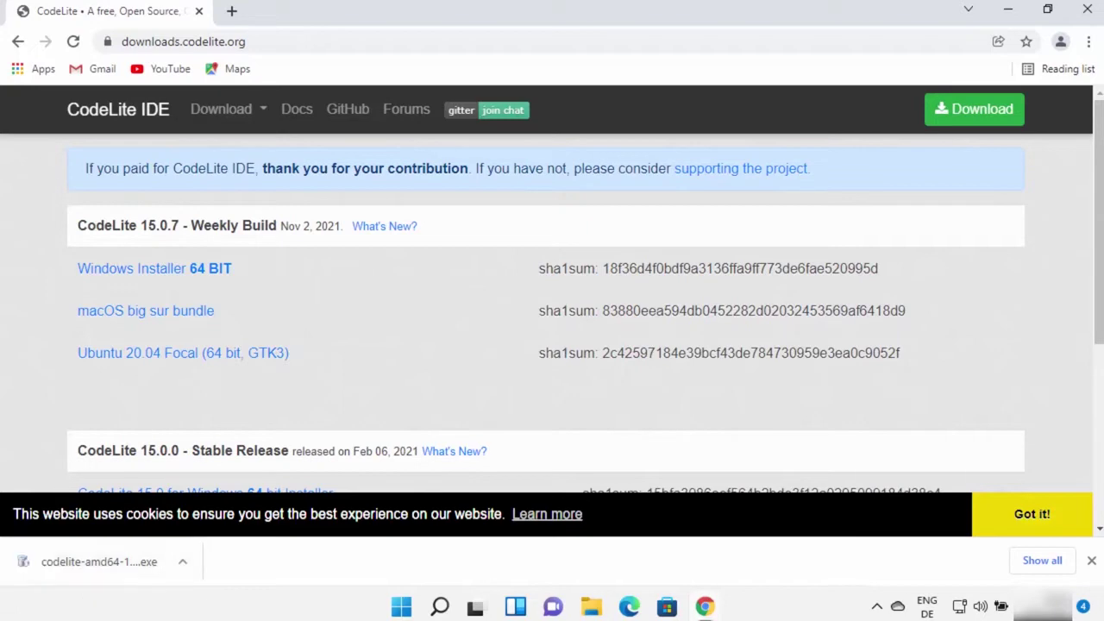
Step: Run the downloaded CodeLite installer, allowing it through SmartScreen and User Account Control, with the browser minimized
left_click(91, 561)
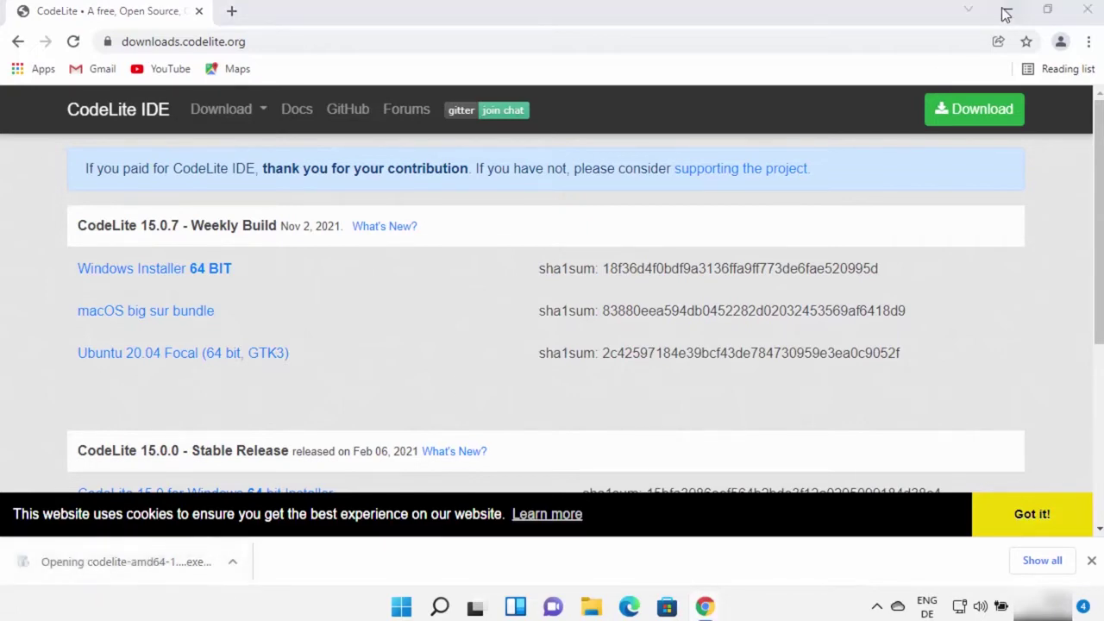
left_click(1006, 14)
left_click(363, 242)
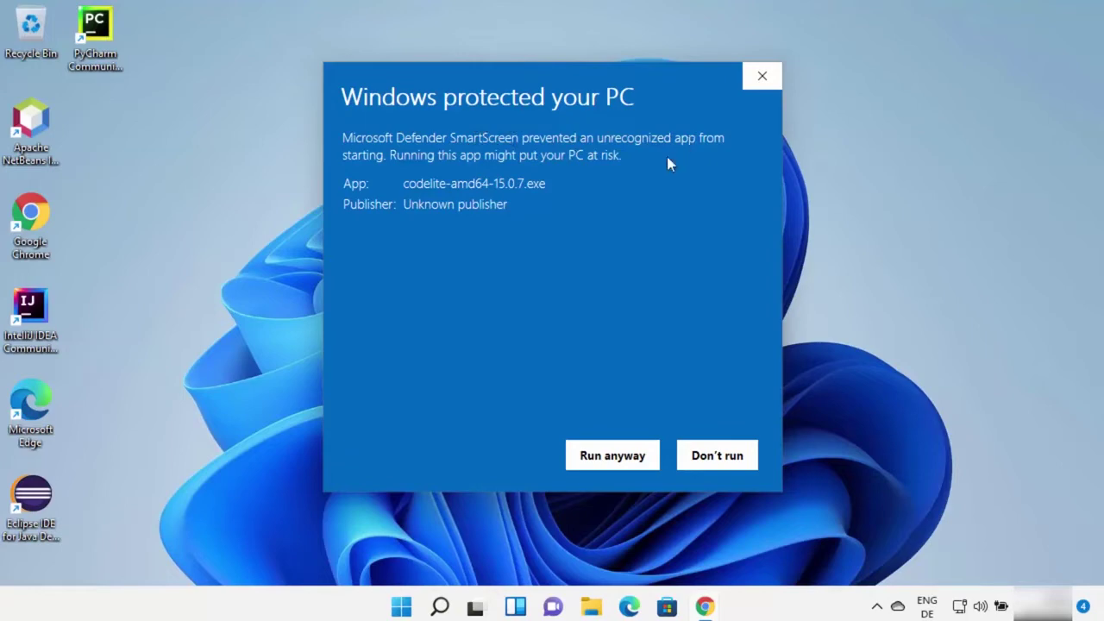
left_click(608, 457)
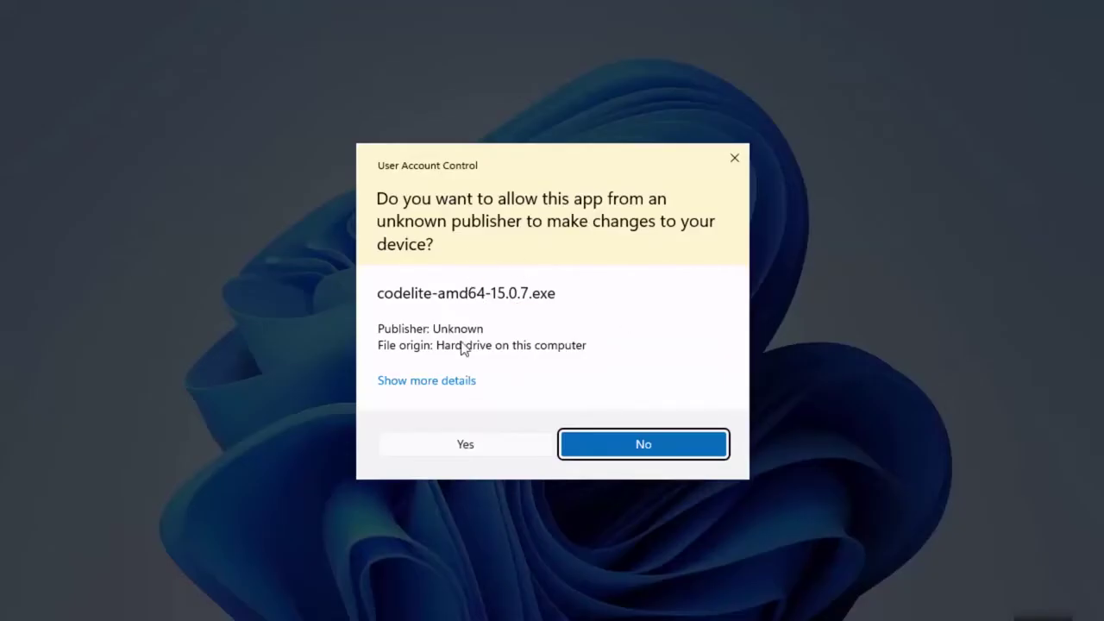
left_click(455, 449)
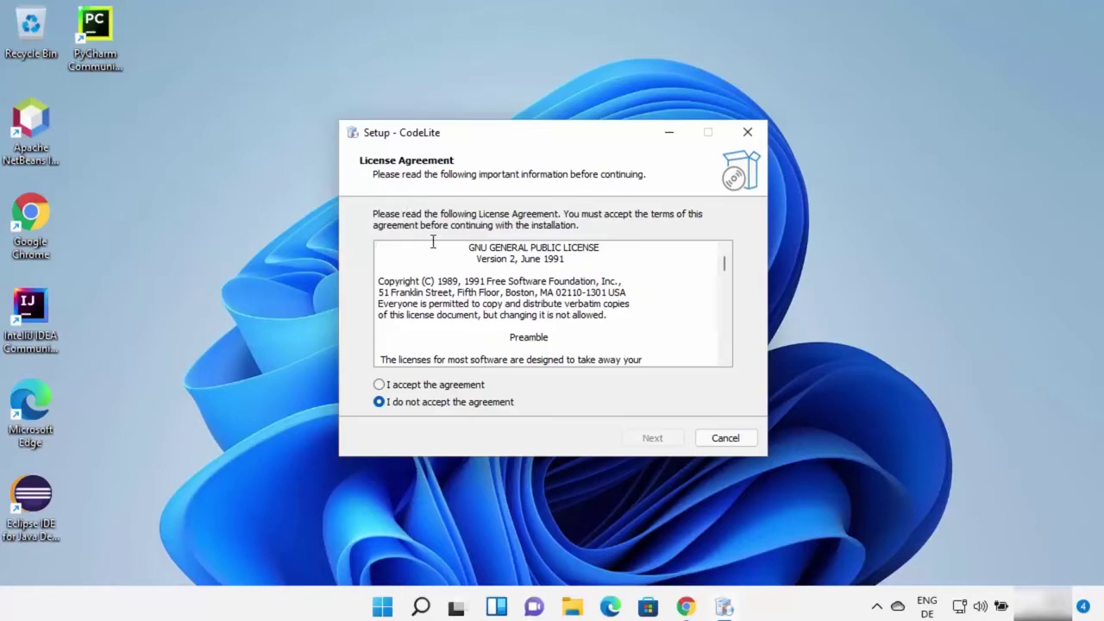
Step: Accept the GNU General Public License agreement in the CodeLite setup and continue
left_click(380, 385)
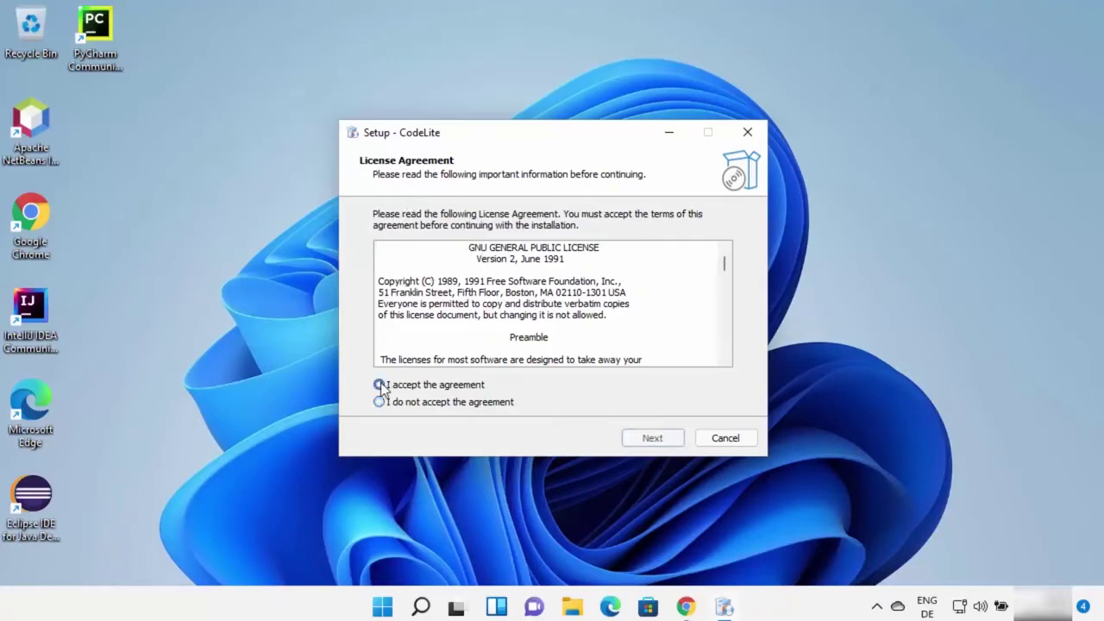
scroll(563, 289, "down", 8)
scroll(563, 289, "down", 5)
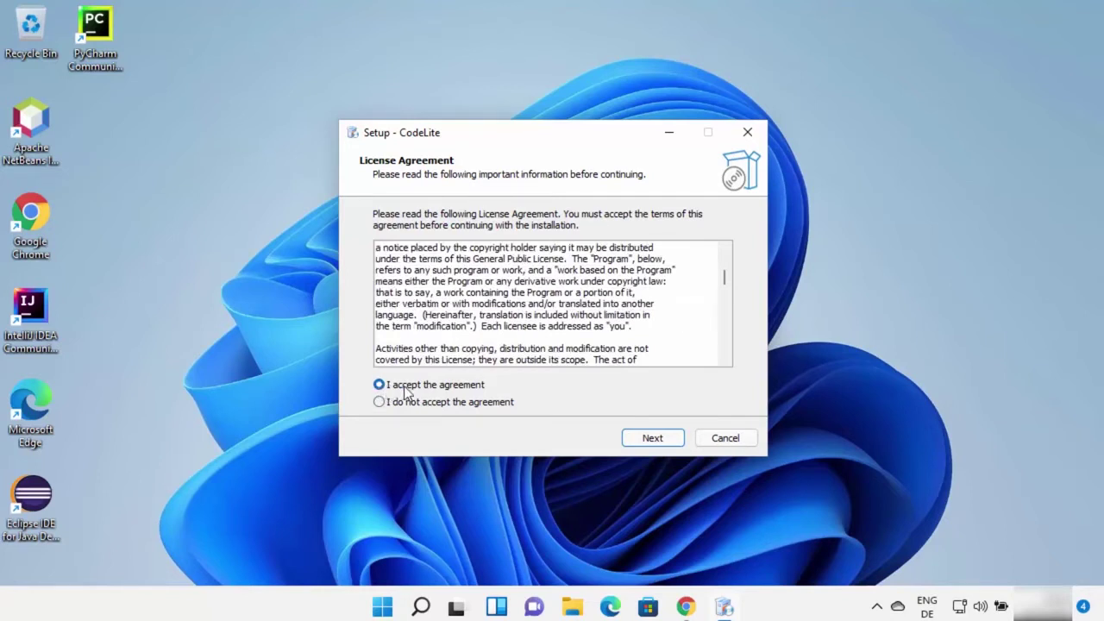
left_click(652, 440)
Step: Keep C:\Program Files\CodeLite as the install location and CodeLite as the Start Menu folder
double_click(492, 276)
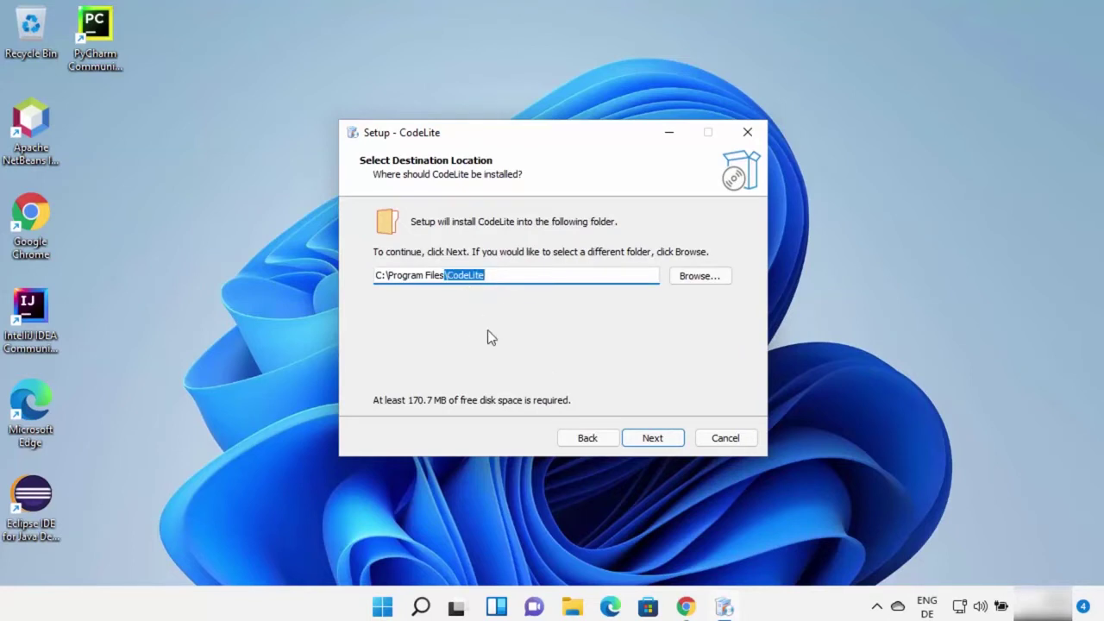
left_click(638, 440)
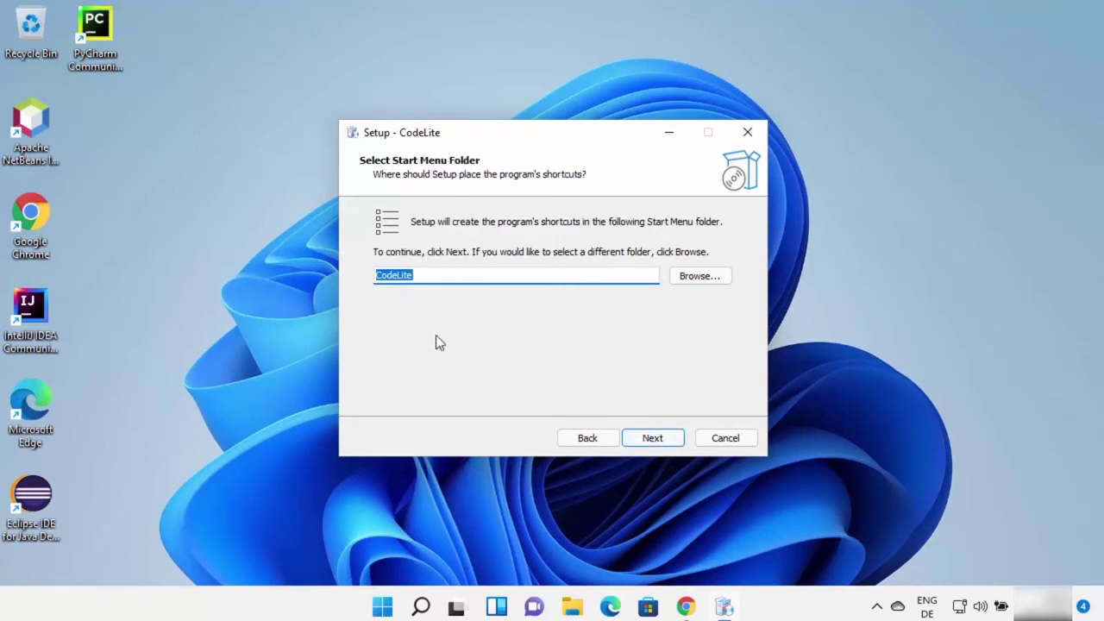
left_click(655, 440)
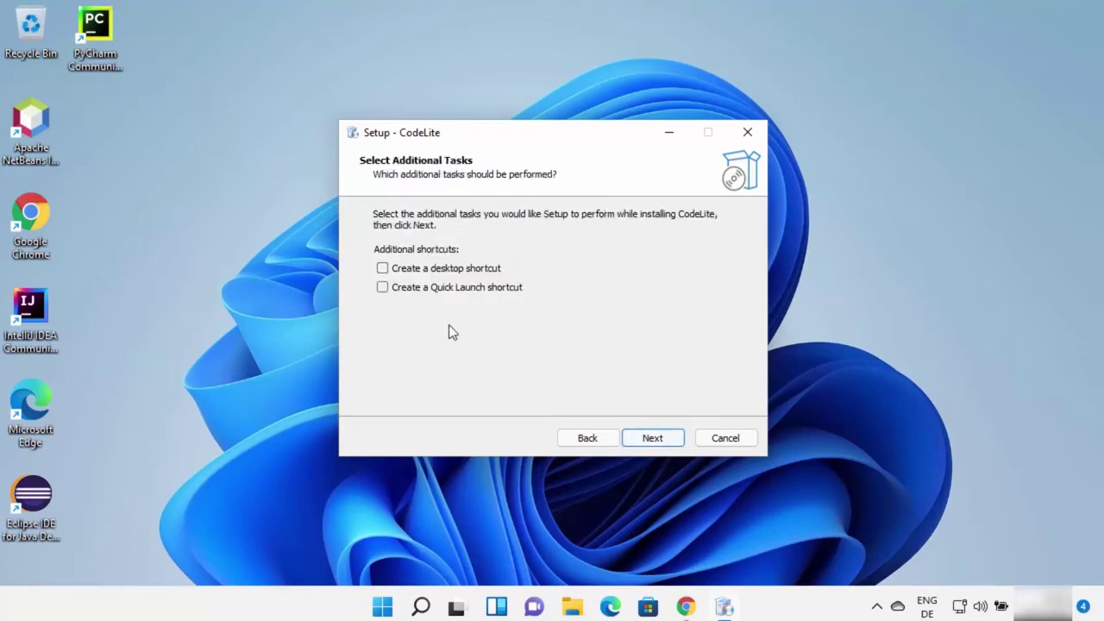
Step: Install CodeLite with a desktop shortcut and finish the setup with Launch CodeLite enabled
left_click(383, 269)
left_click(648, 440)
left_click(645, 440)
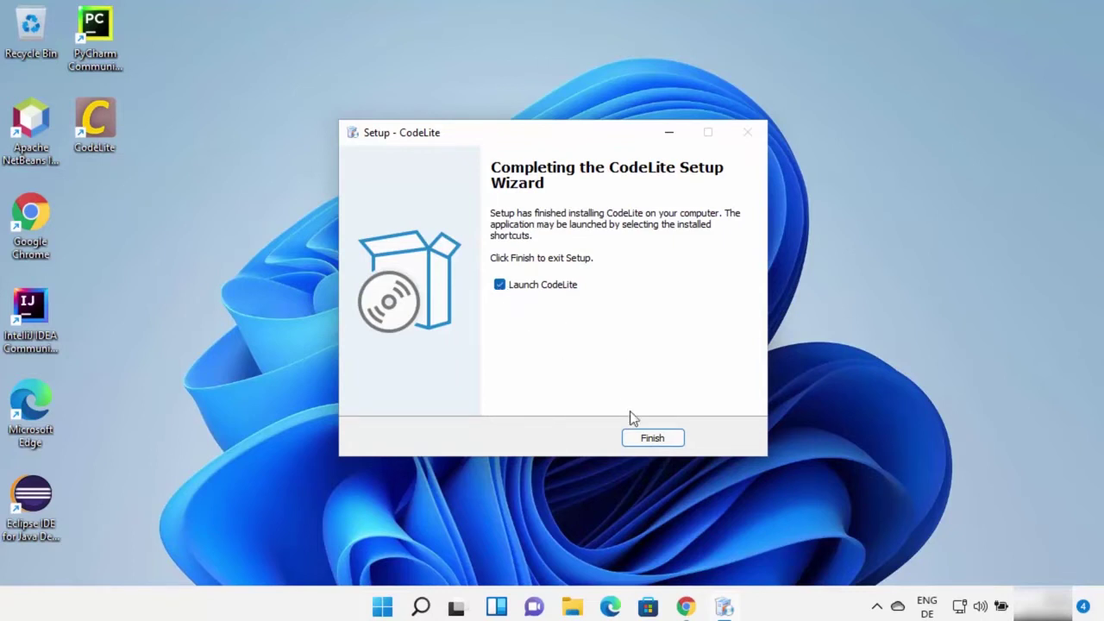
left_click(645, 437)
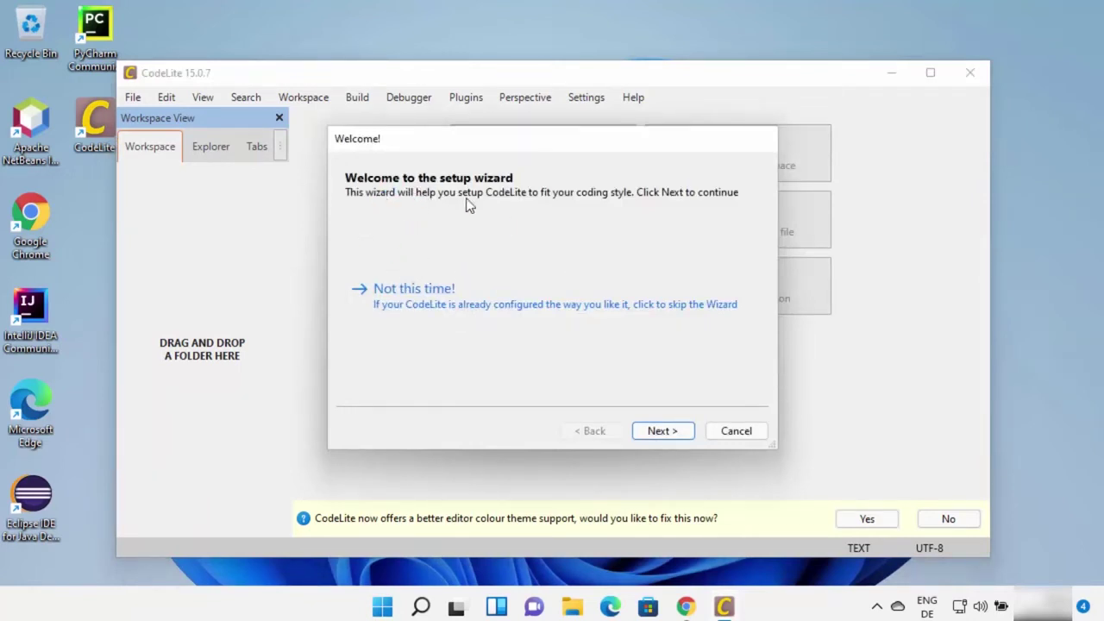
Step: Choose the C/C++ development profile in CodeLite's welcome wizard
left_click(652, 437)
left_click(352, 253)
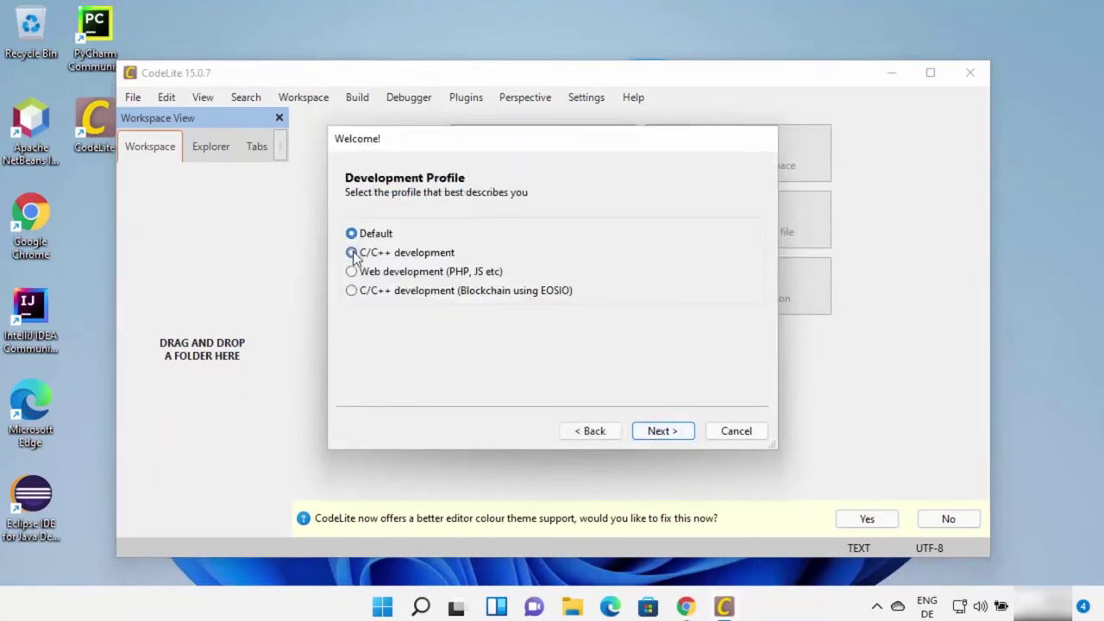
left_click(658, 431)
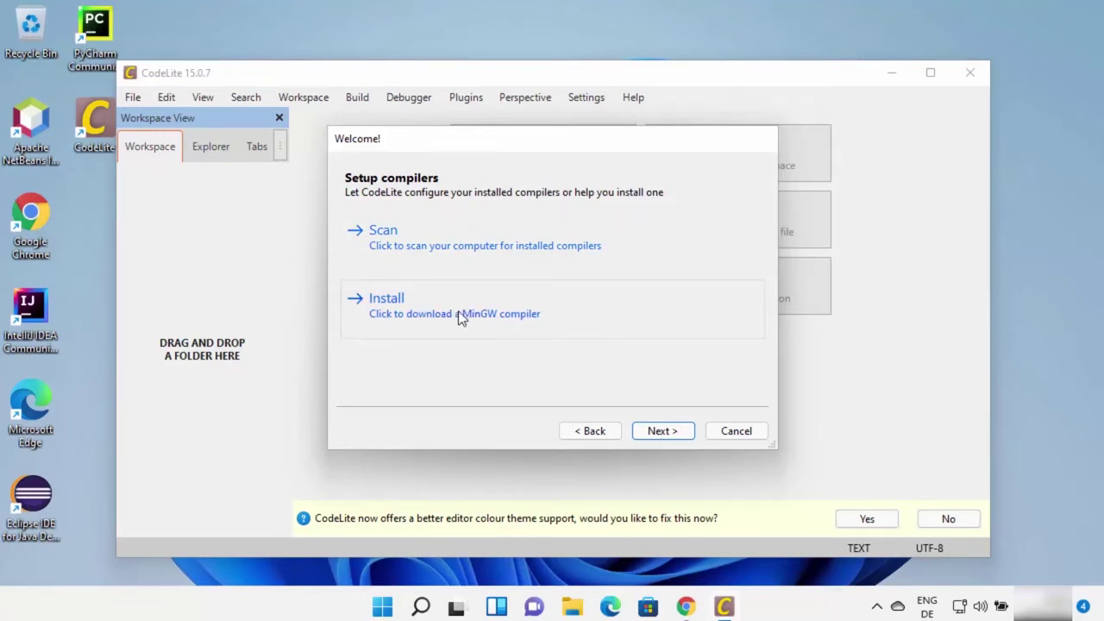
Step: Scan the computer for installed compilers and select the detected MinGW compiler
left_click(464, 244)
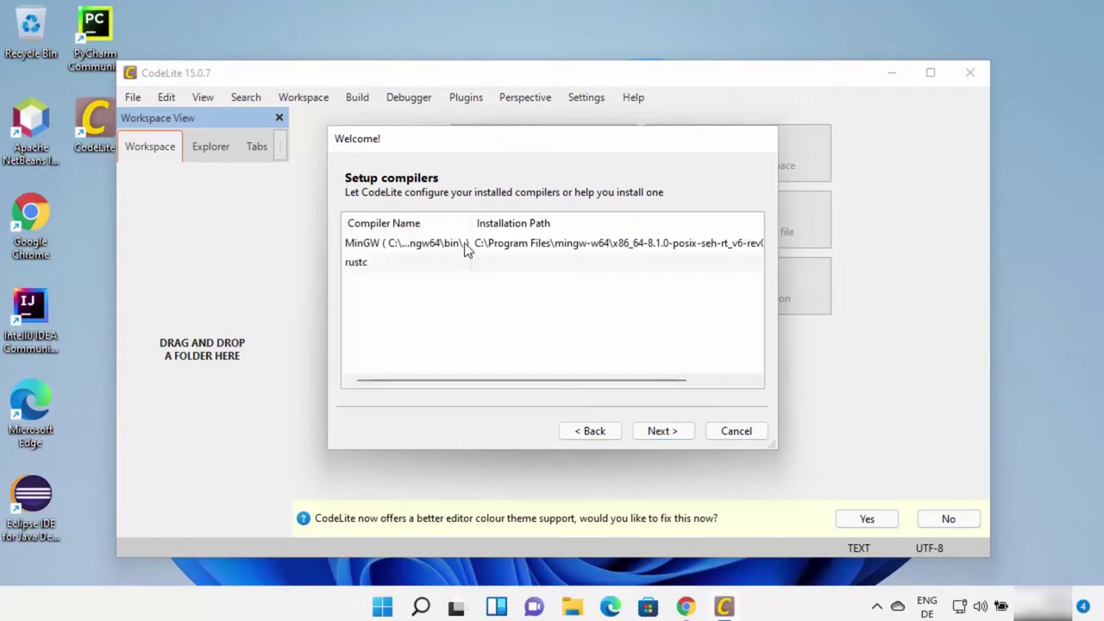
left_click(507, 248)
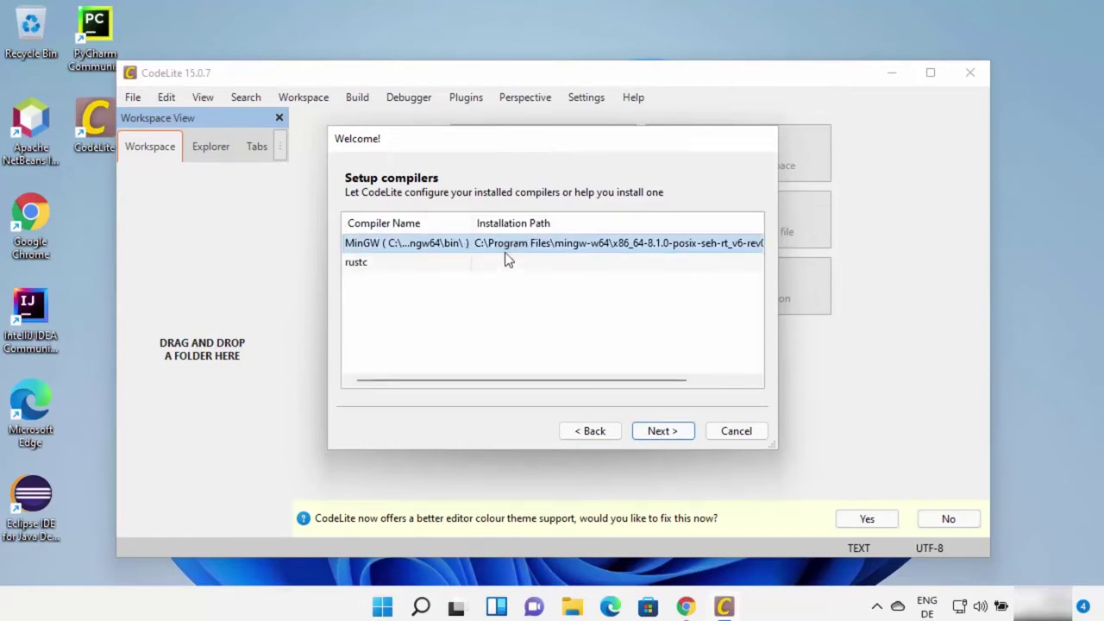
left_click(658, 432)
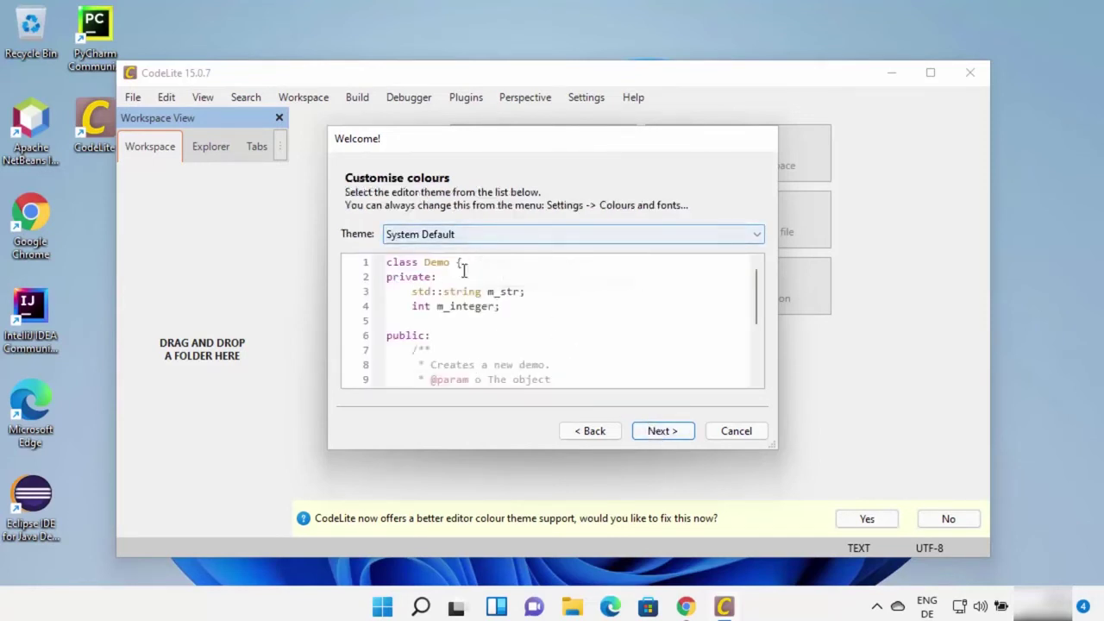
Step: Preview the Dark, Grey and Light editor themes and return to System Default
left_click(479, 242)
left_click(475, 265)
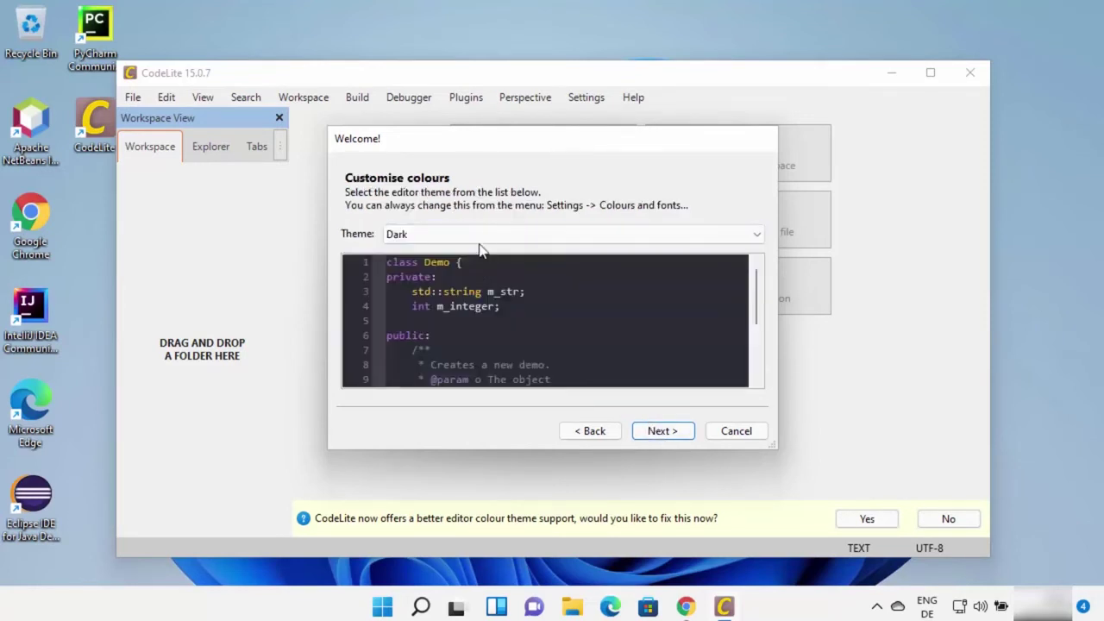
left_click(480, 243)
left_click(473, 277)
left_click(483, 234)
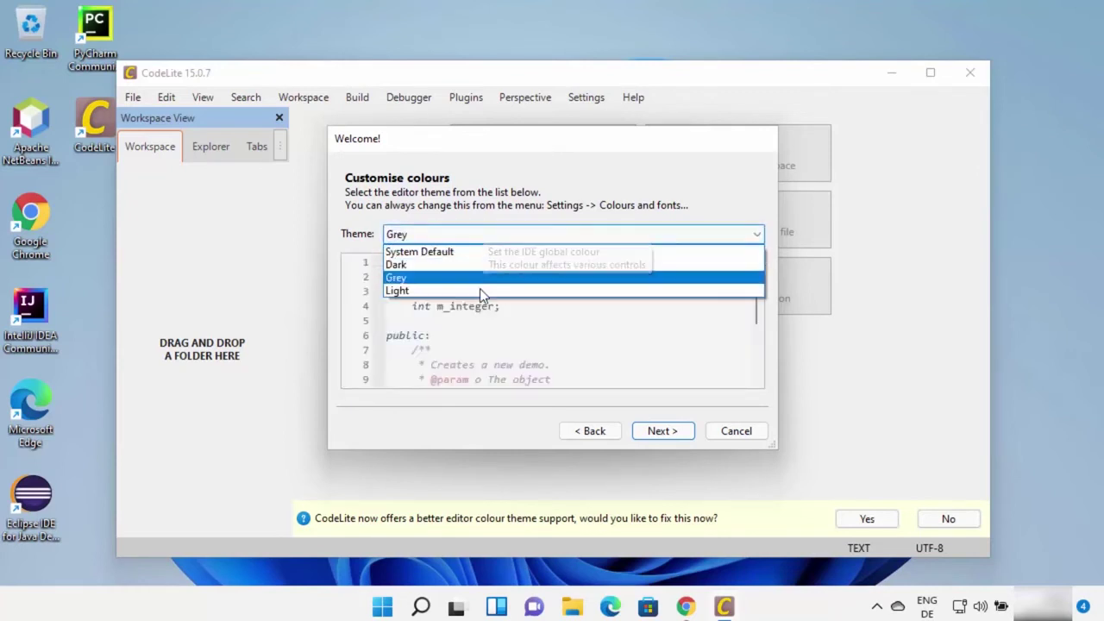
left_click(480, 290)
left_click(485, 236)
left_click(480, 250)
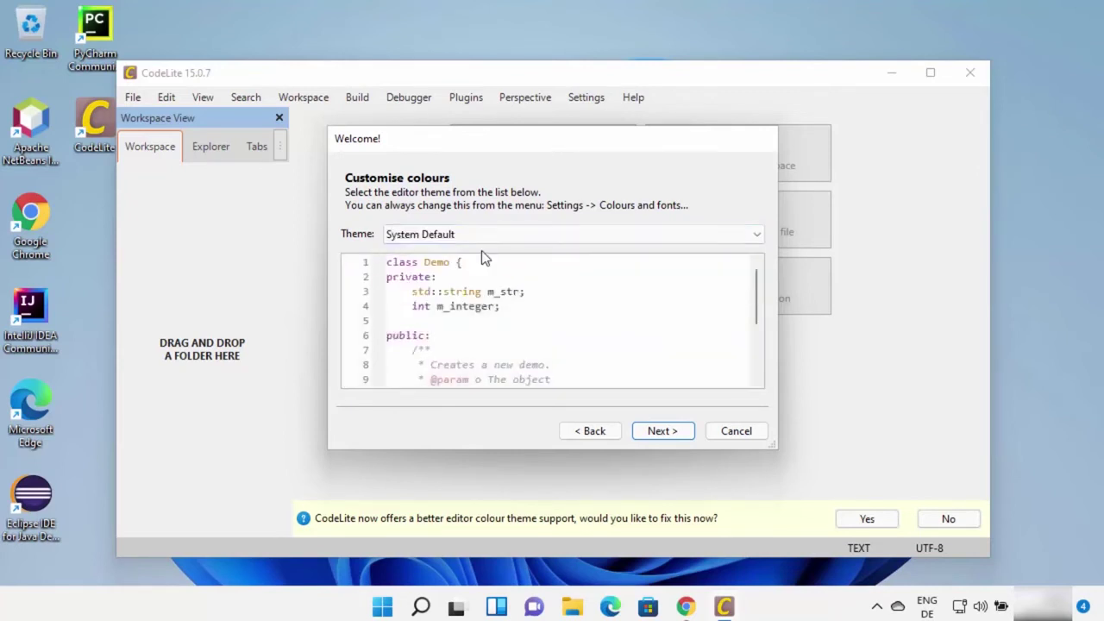
Step: Finish the welcome wizard with System Default colours, space indentation and always-visible whitespace, and maximize the CodeLite window
left_click(650, 429)
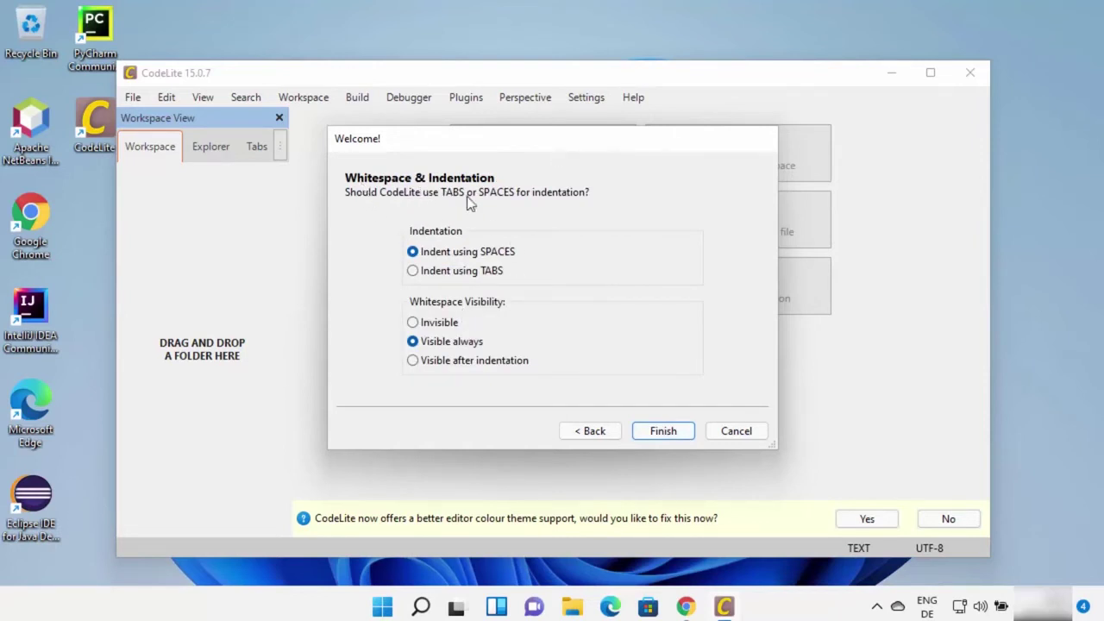
left_click(661, 431)
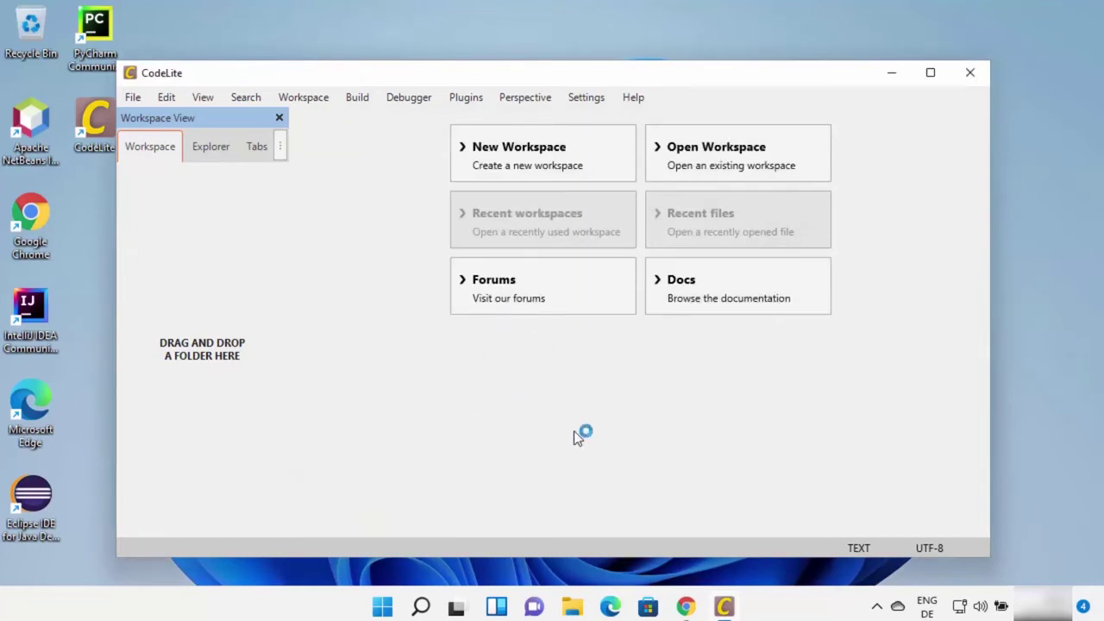
left_click(931, 78)
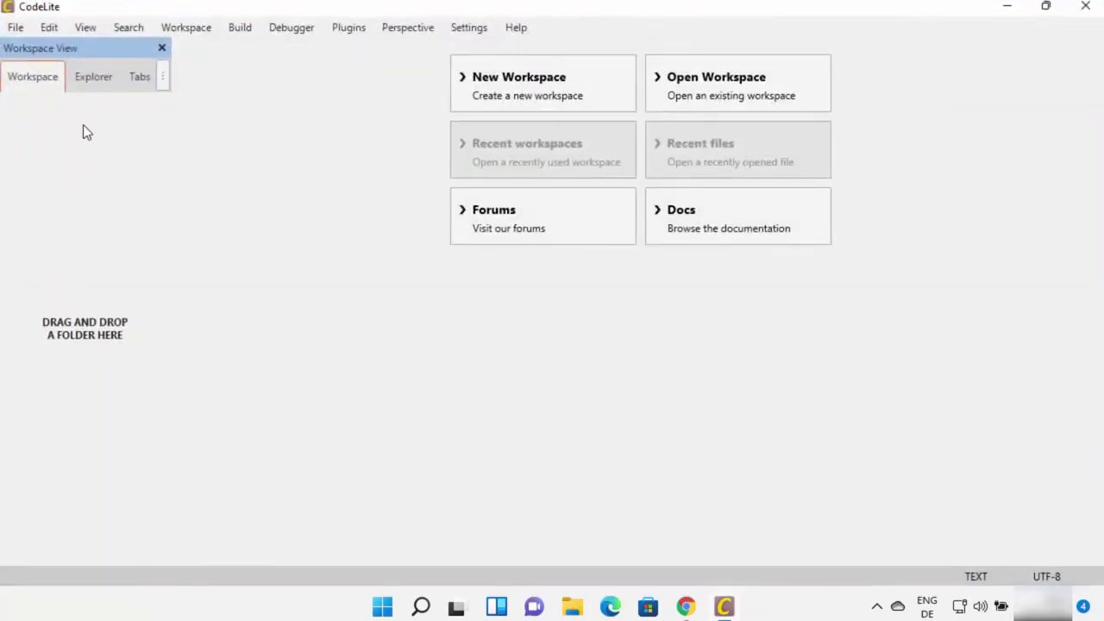
Step: Create a C++ workspace named Documents in its own directory under the user's Documents folder
left_click(15, 28)
mouse_move(135, 51)
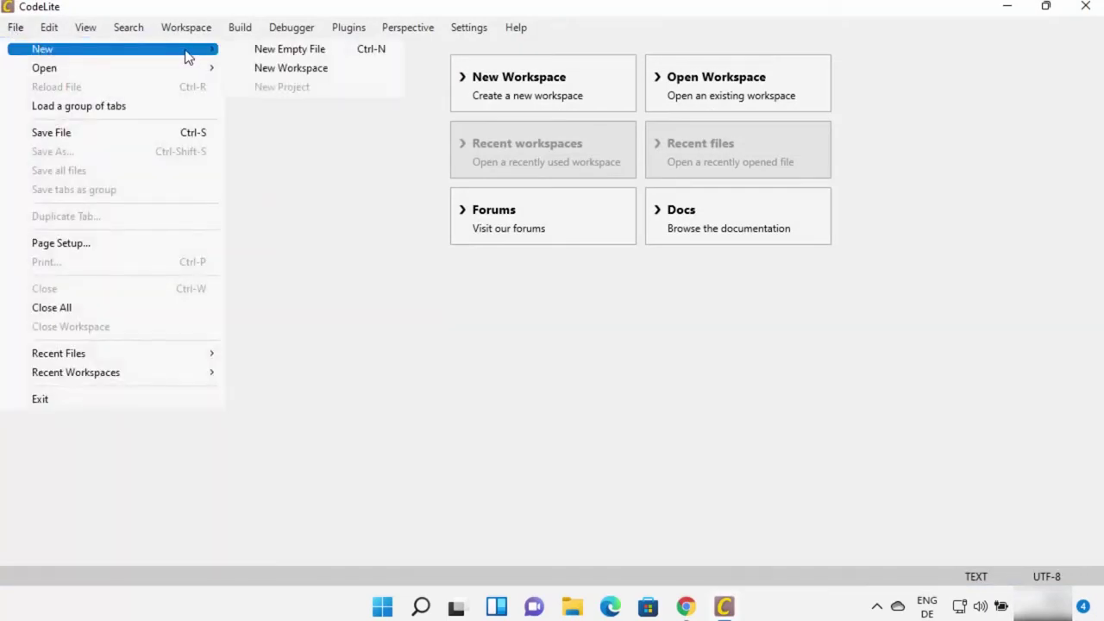
left_click(290, 69)
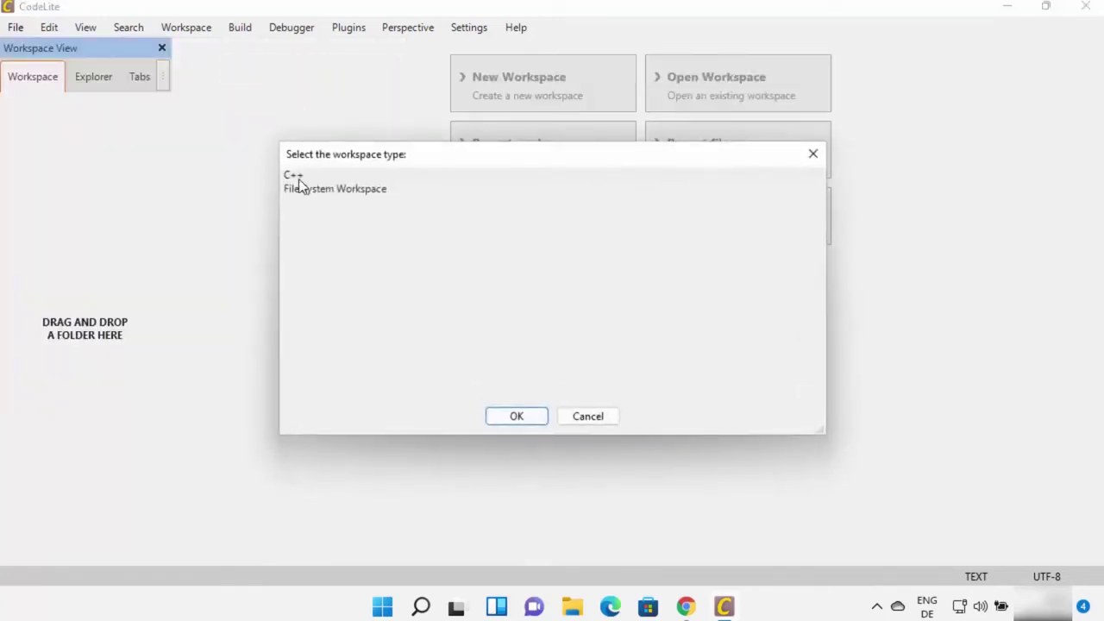
left_click(516, 417)
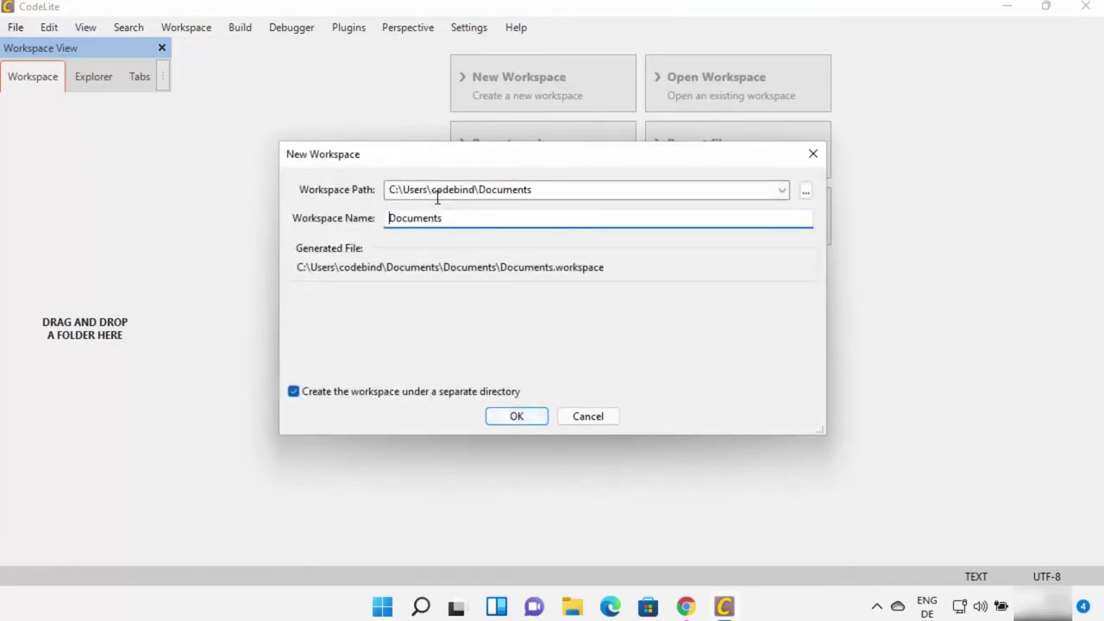
left_click(525, 413)
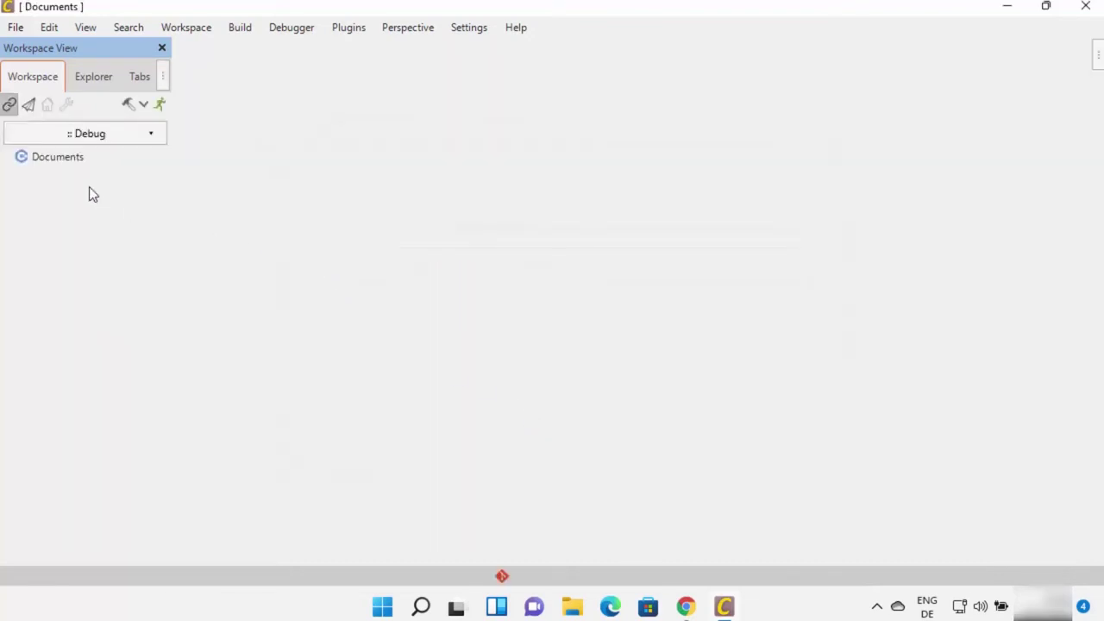
Step: Start a new project in the Documents workspace and name it Hello
right_click(48, 158)
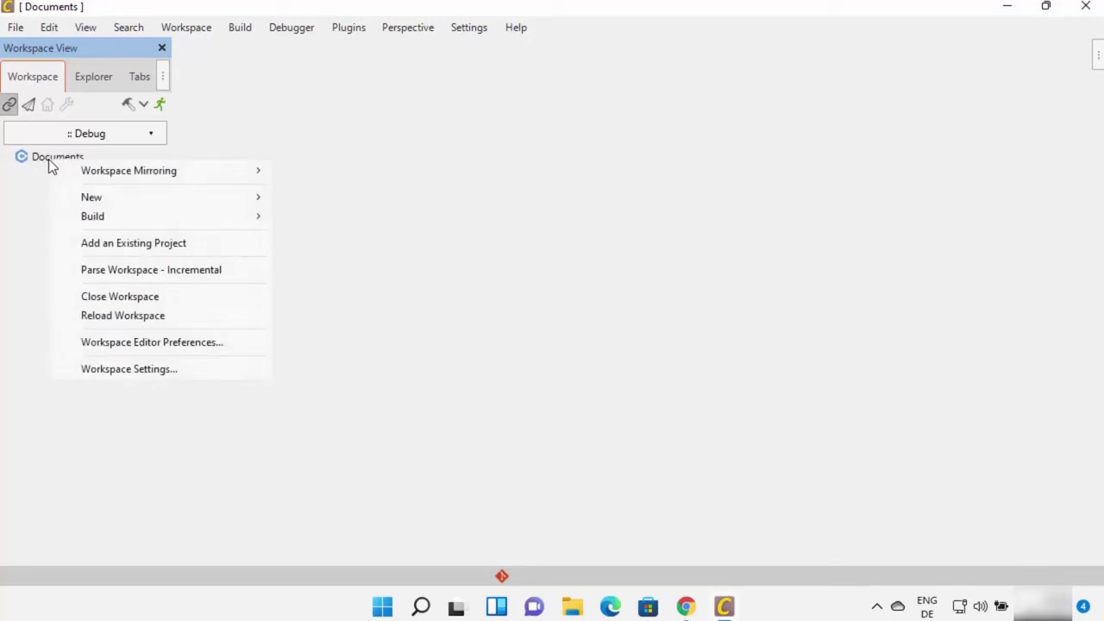
mouse_move(158, 204)
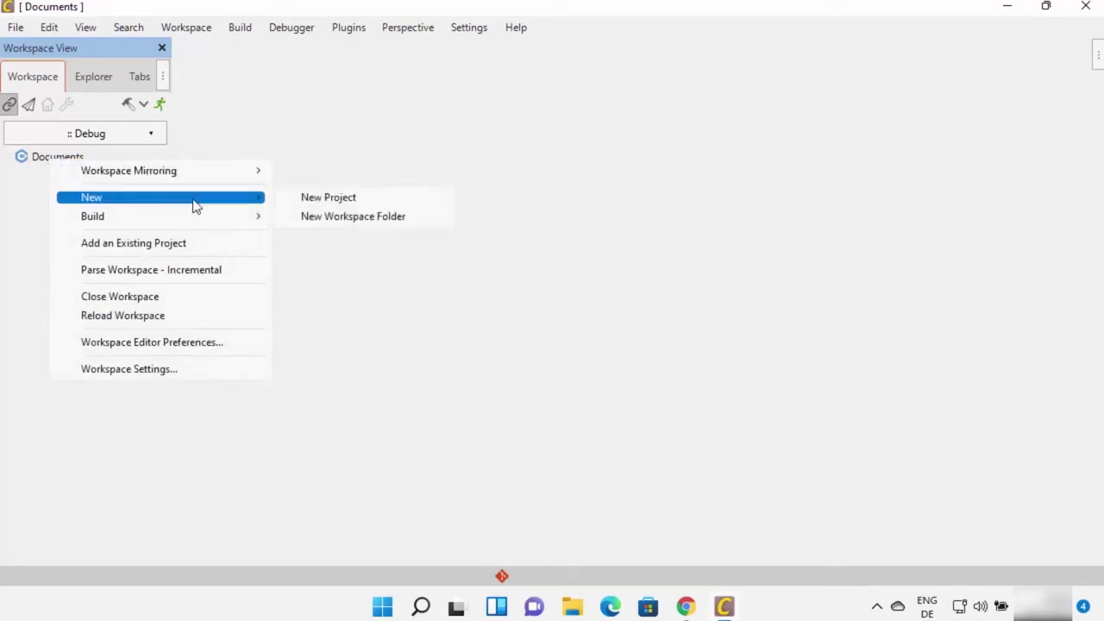
left_click(302, 200)
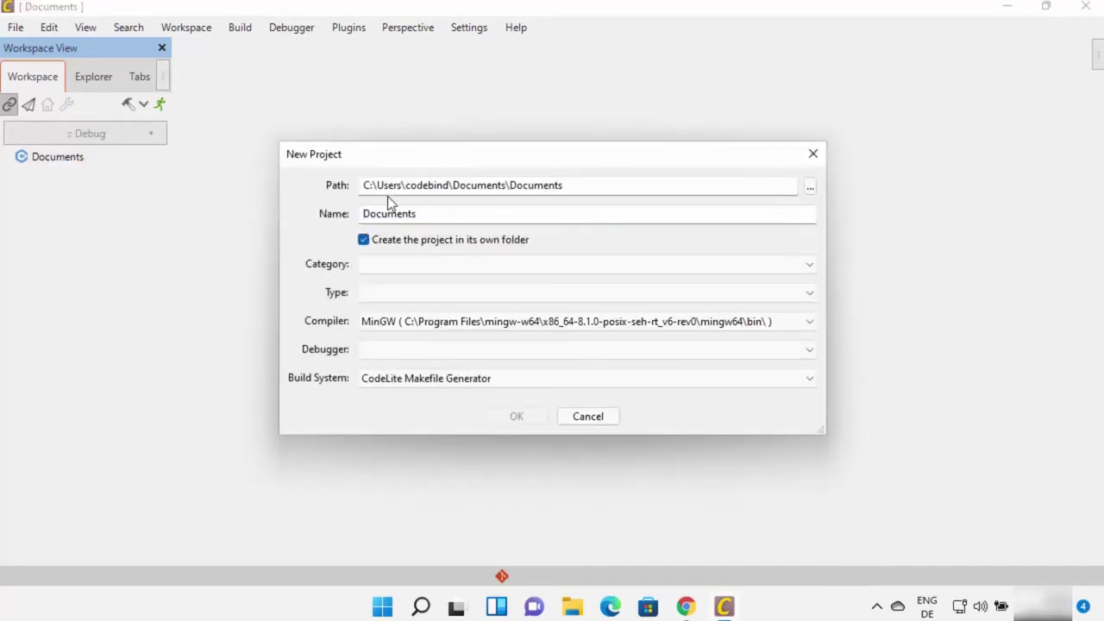
double_click(401, 213)
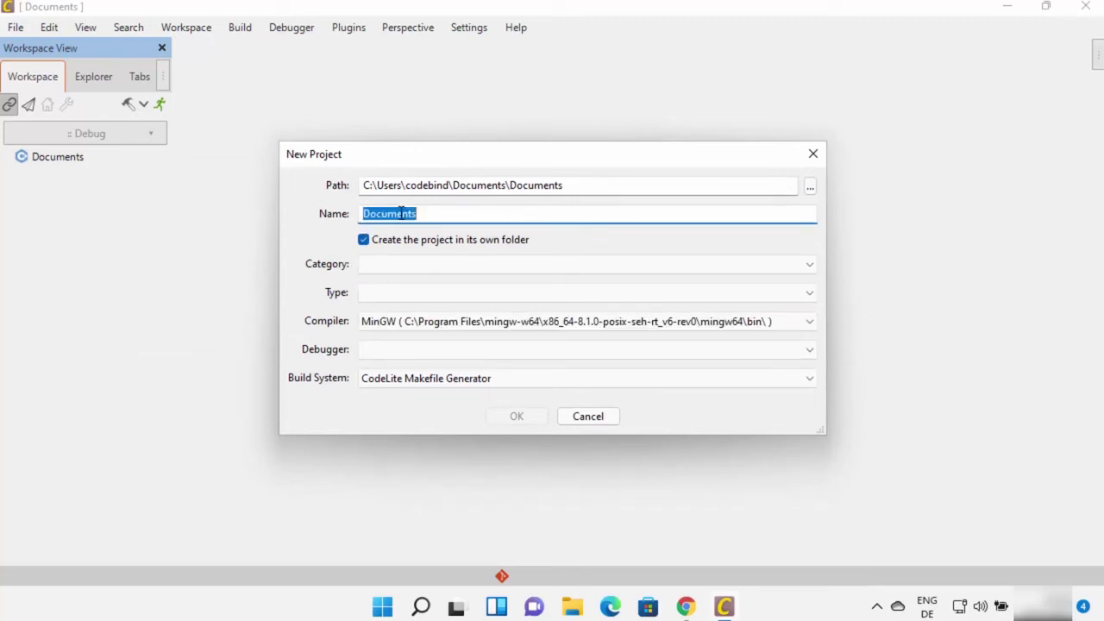
type("Hello")
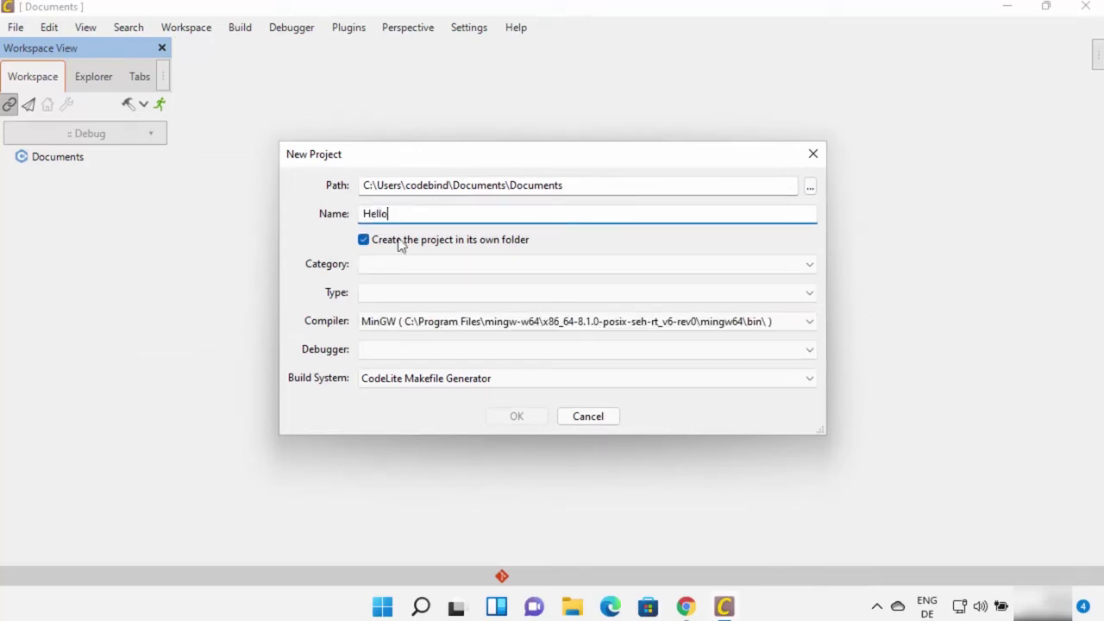
Step: Create the project with category Console, type Simple executable (g++) and the GNU gdb debugger
left_click(384, 265)
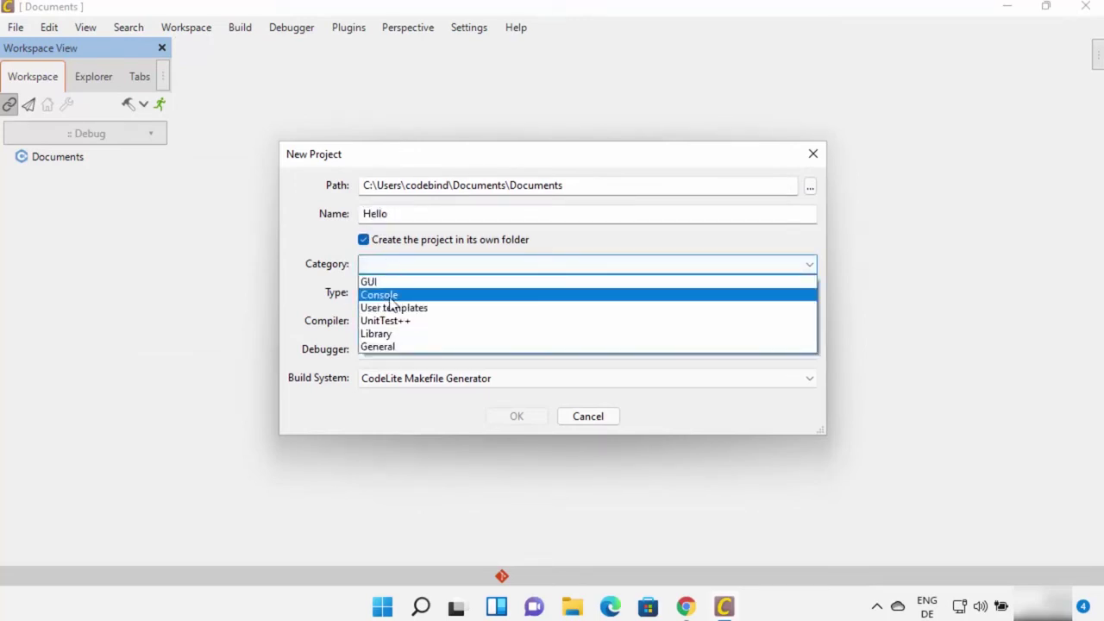
left_click(416, 297)
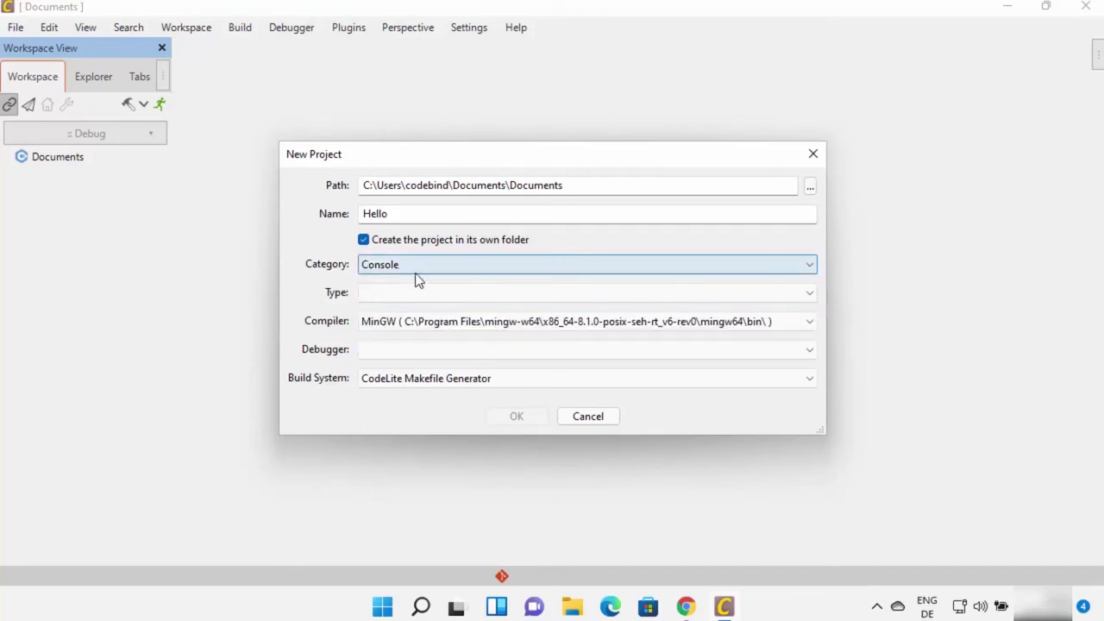
left_click(400, 293)
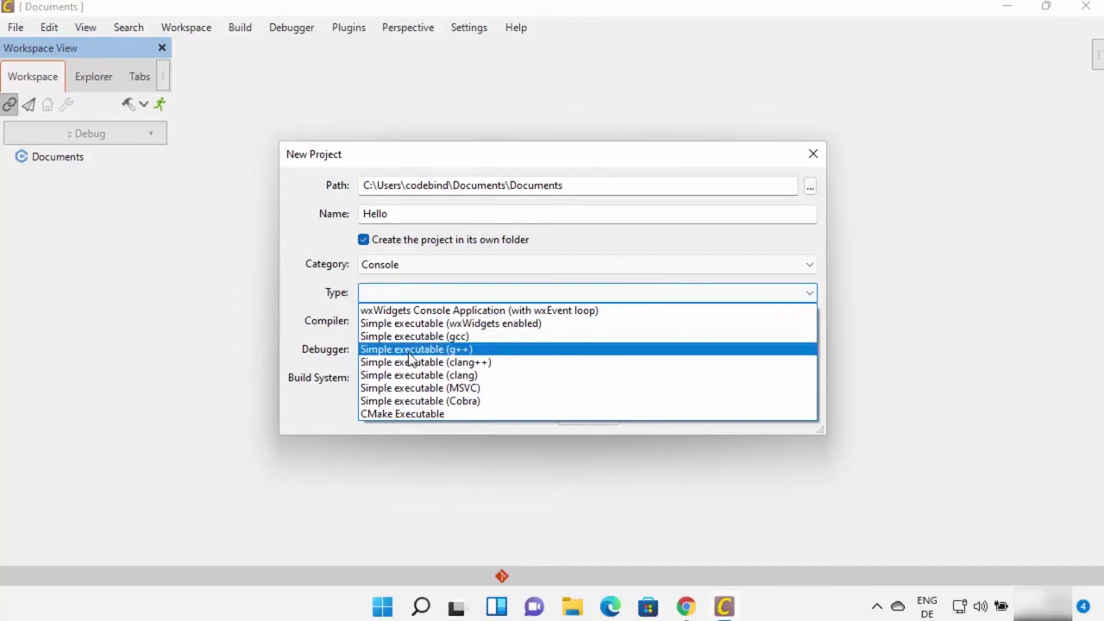
left_click(448, 352)
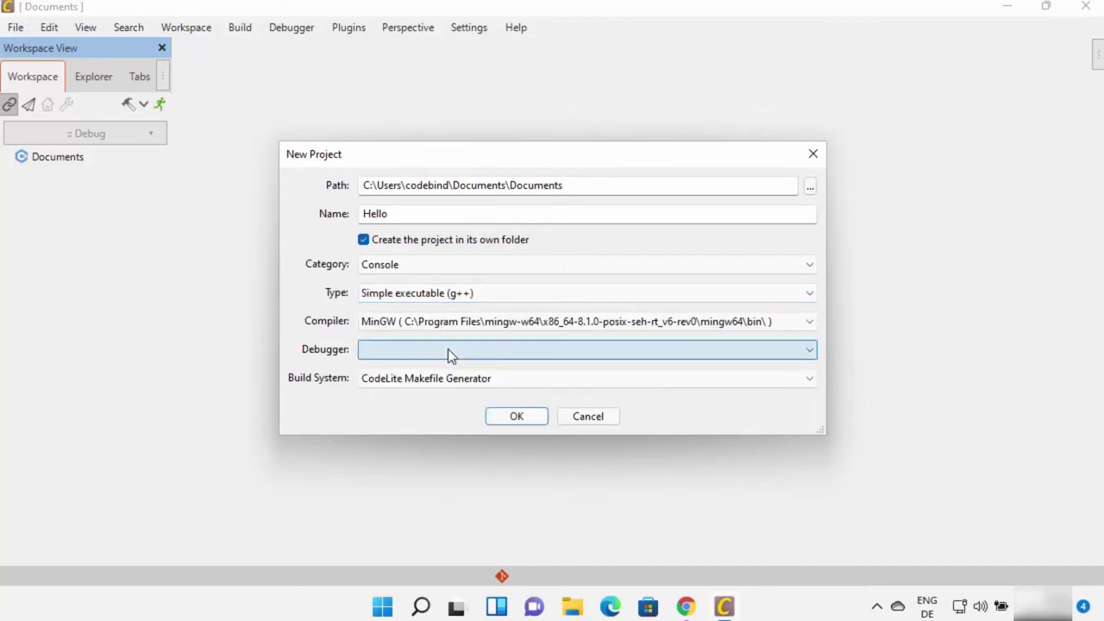
left_click(388, 354)
left_click(376, 367)
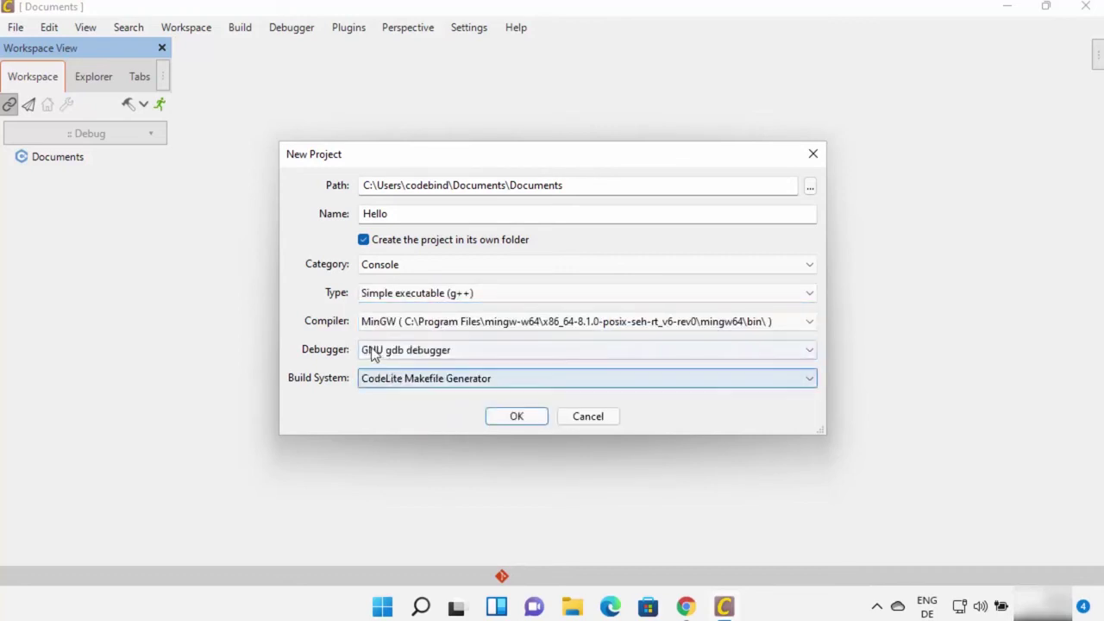
left_click(497, 415)
Step: Open main.cpp from the Hello project's src folder and replace its code with a commented iostream program that prints "Hello World" using cout
left_click(19, 171)
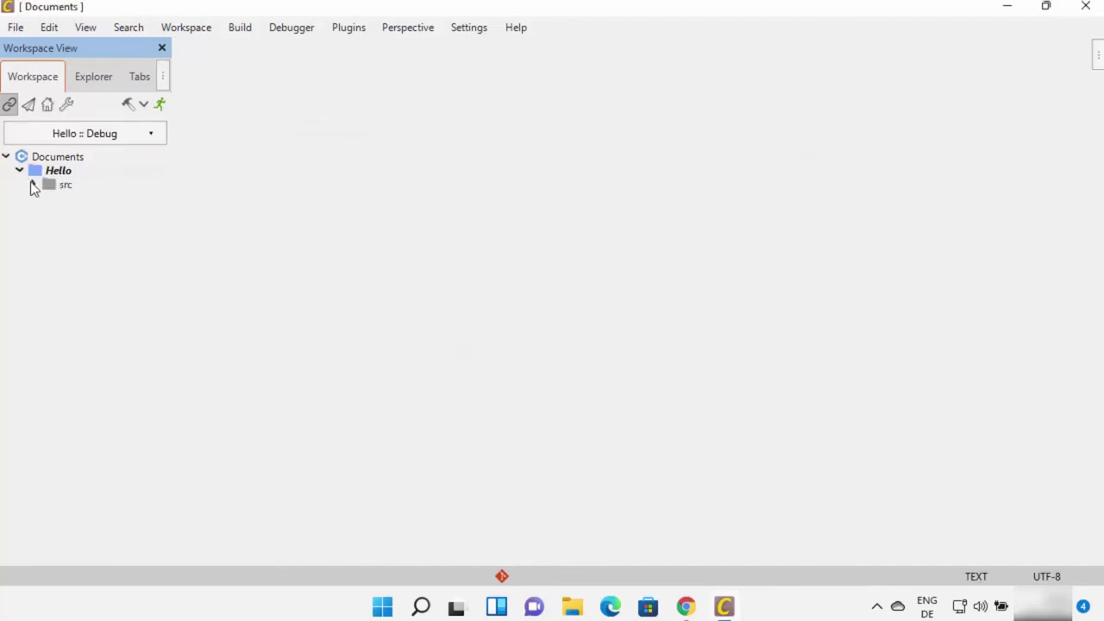
left_click(32, 184)
double_click(95, 200)
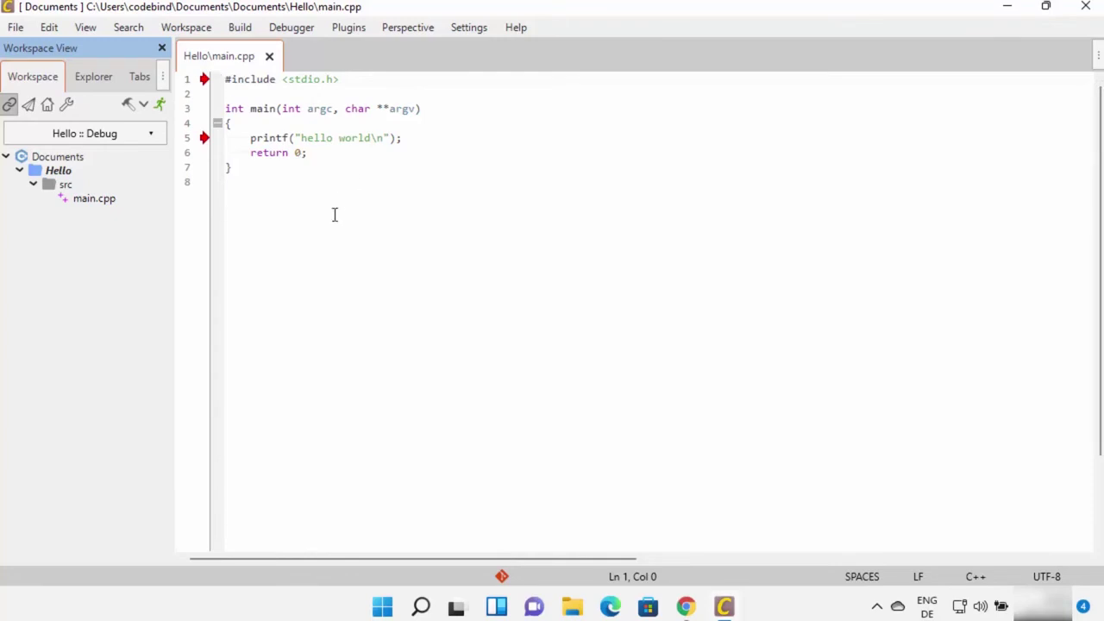
key("ctrl+a")
type("// Simple C++ program to display \"Hello World\"  // Header file for input output functions #include<iostream>  using namespace std;  // main function - // where the execution of program begins int main() {     // prints hello world     cout<<\"Hello World\";      return 0; }")
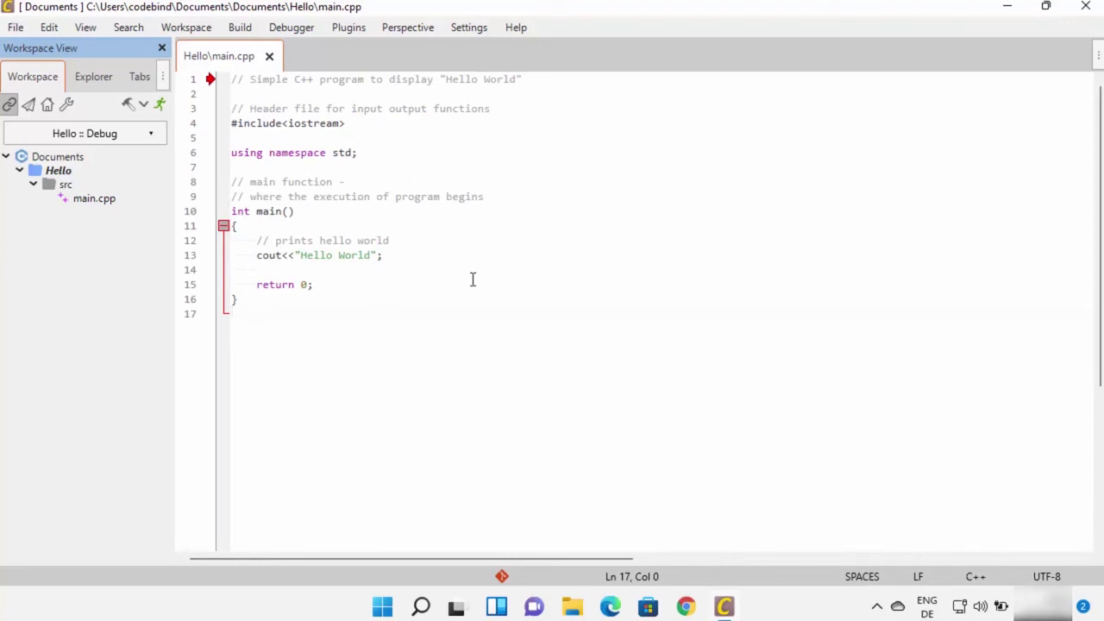
Step: Build the Hello project and run it, choosing to build before executing
left_click(239, 29)
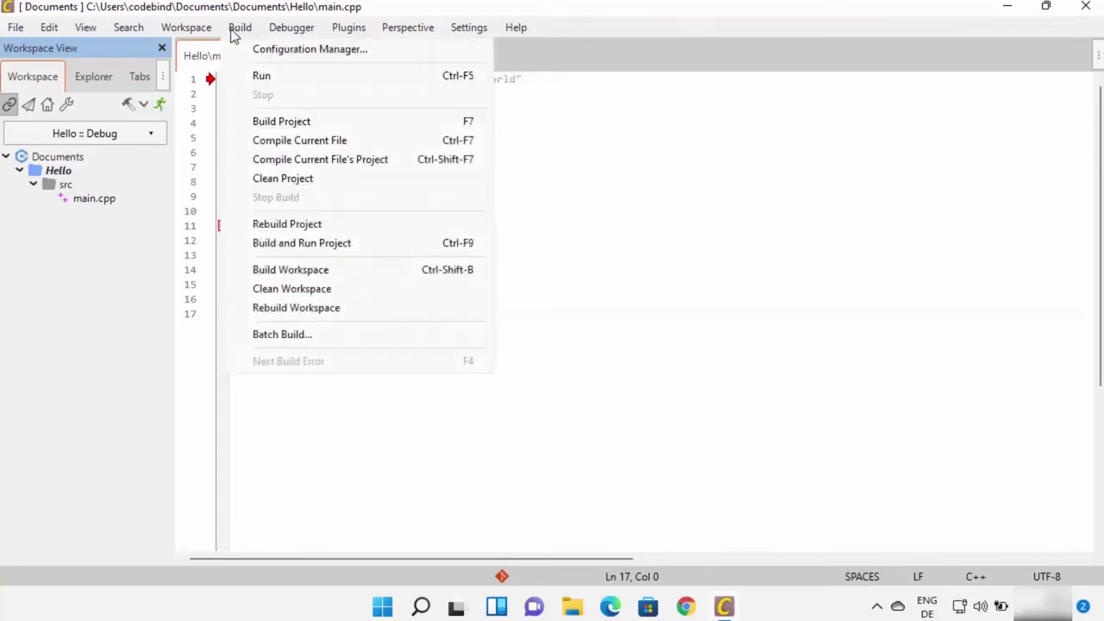
left_click(288, 126)
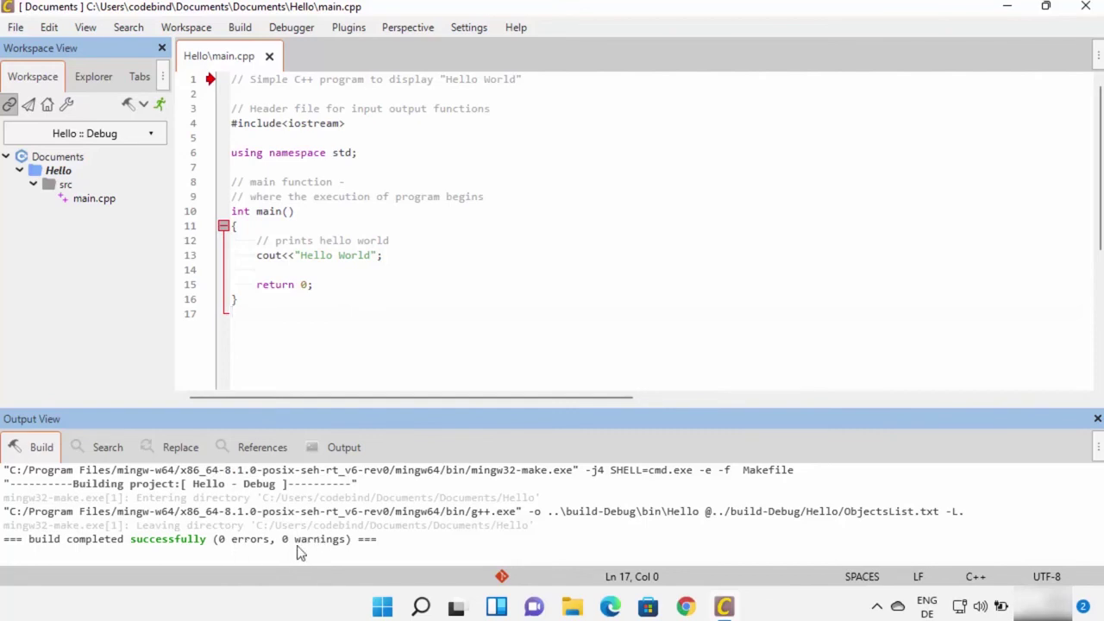
left_click(241, 30)
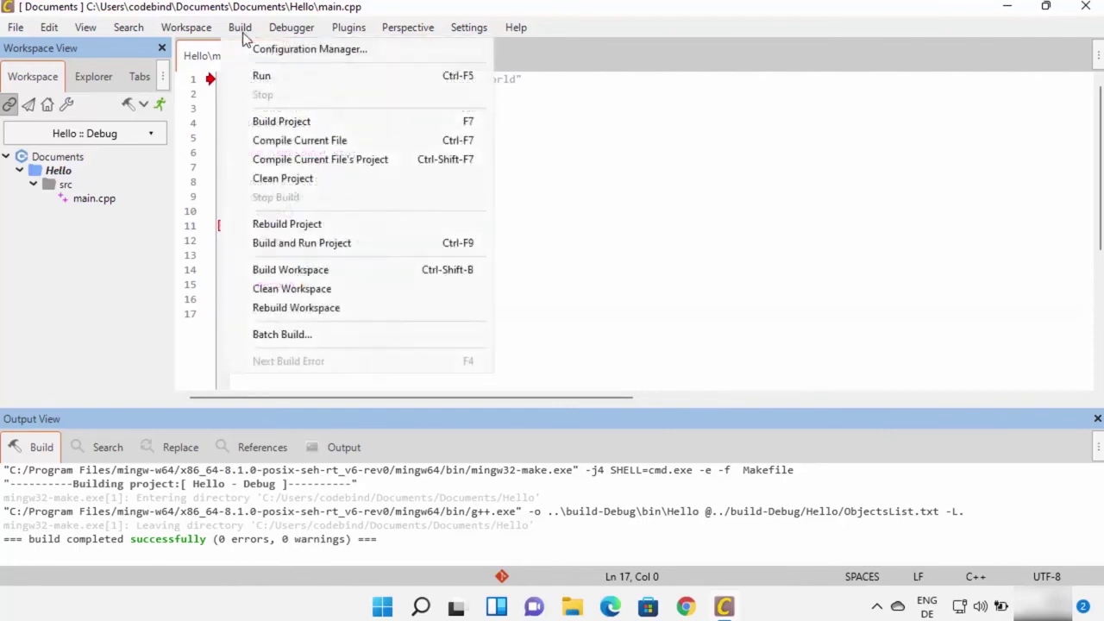
left_click(261, 78)
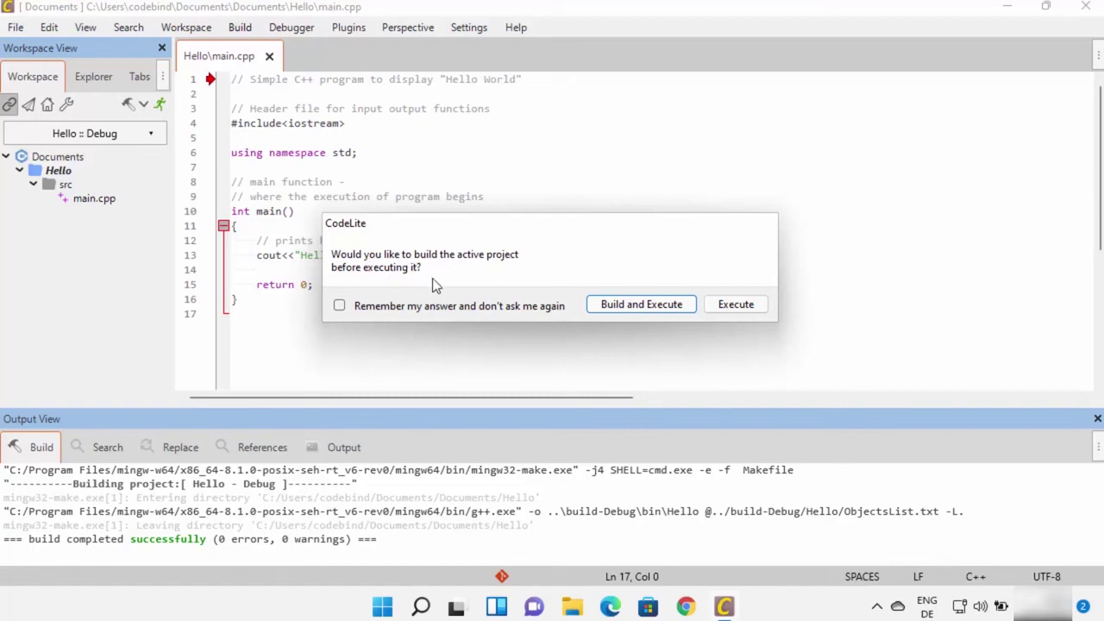
left_click(636, 306)
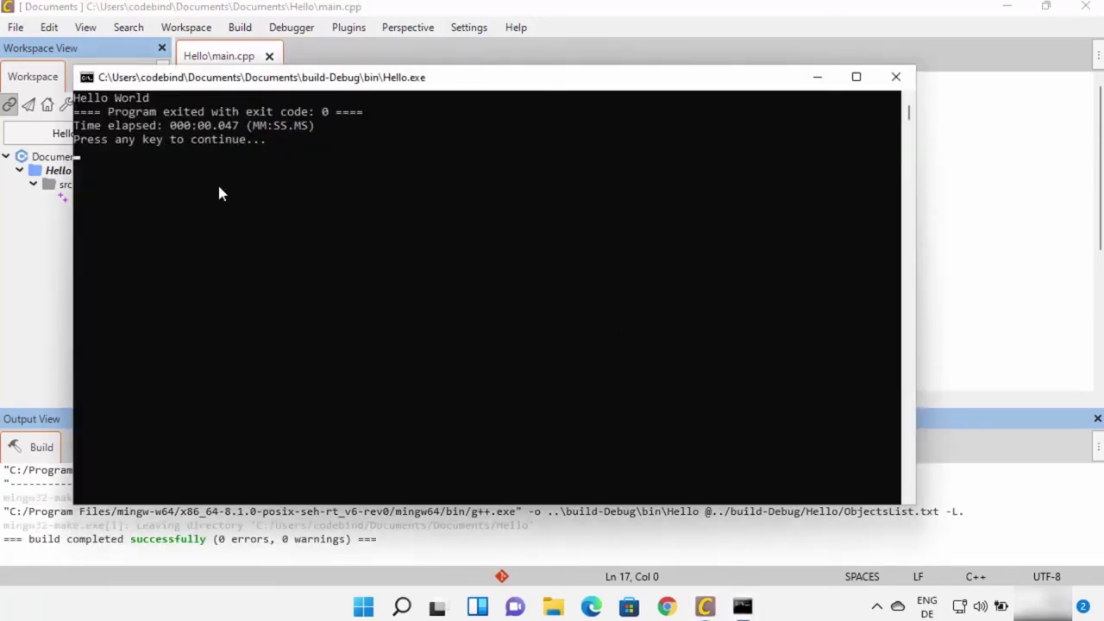
Step: Examine the program's first output line in the console and move the console window off the workspace tree
left_click_drag(75, 96, 148, 98)
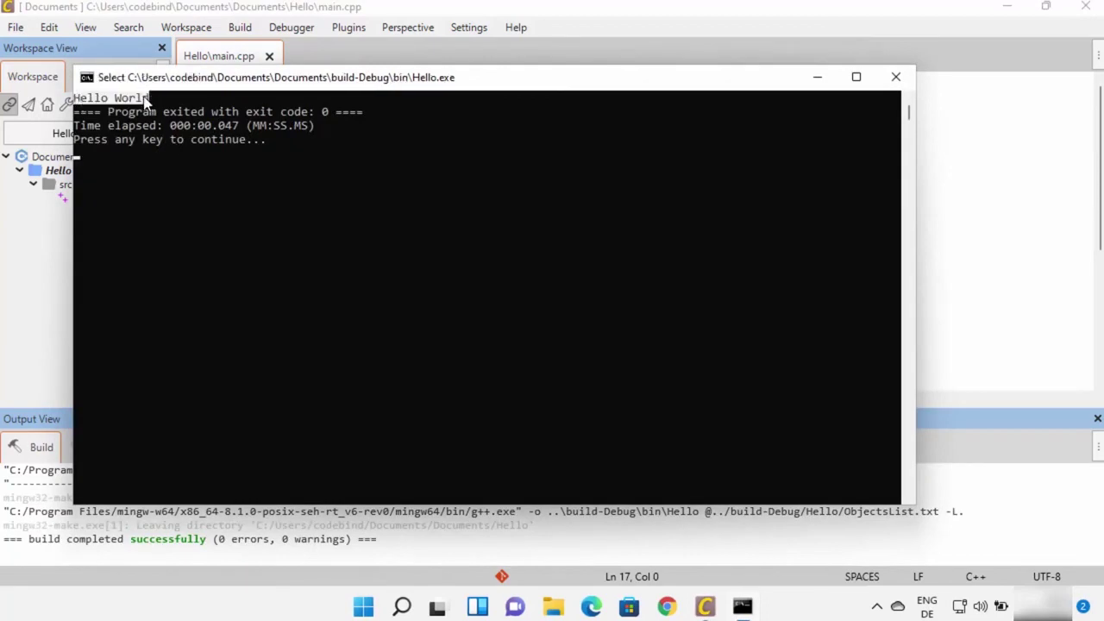
left_click_drag(246, 82, 307, 142)
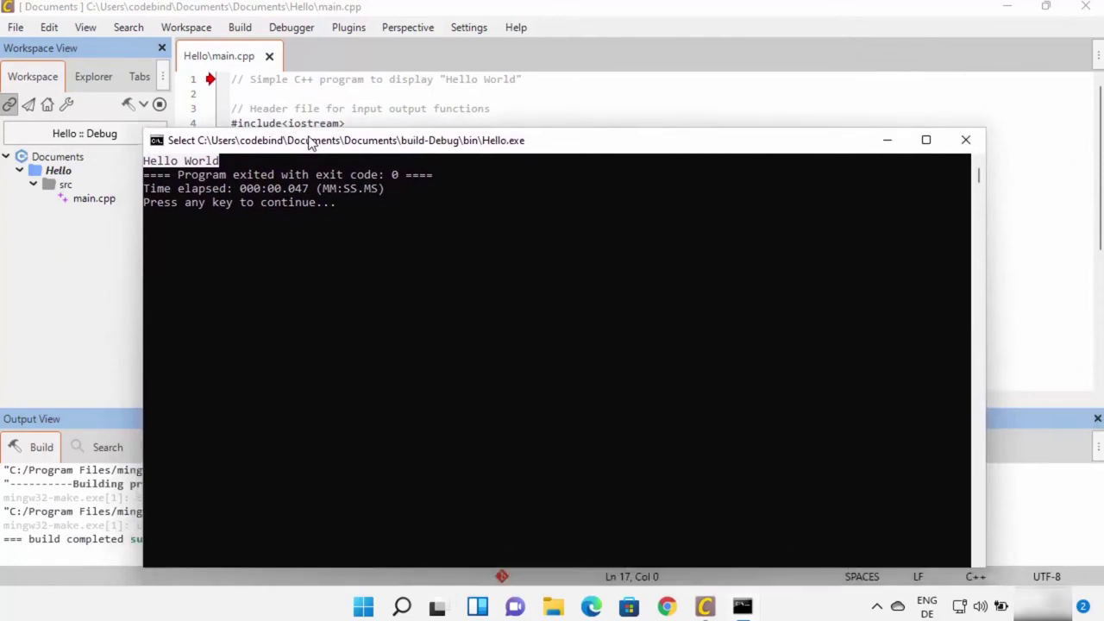
left_click(507, 252)
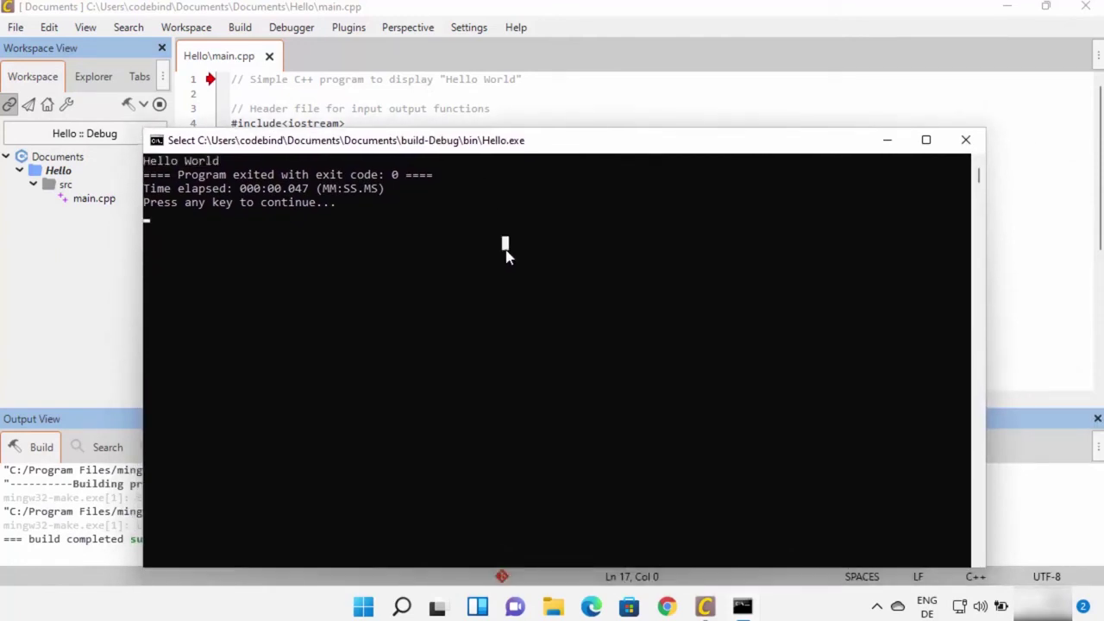